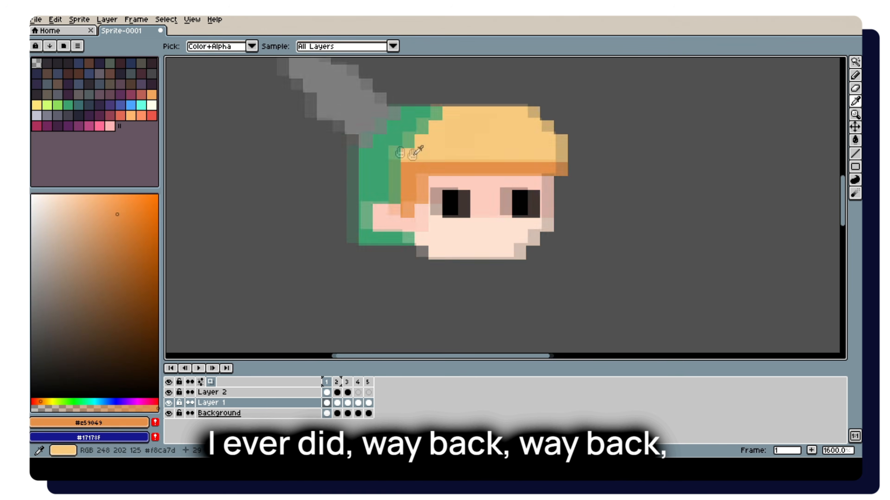
# Retouch the hair beside the hat and paint the character's neck light pink on Layer 1 in frame 1.
pyautogui.keyDown('alt'); pyautogui.click(392, 156); pyautogui.keyUp('alt')
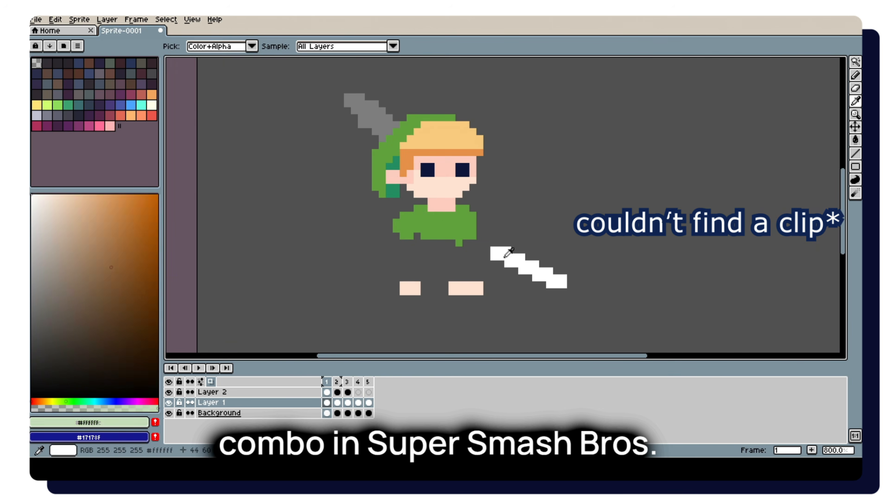
pyautogui.keyDown('alt'); pyautogui.click(417, 209); pyautogui.keyUp('alt')
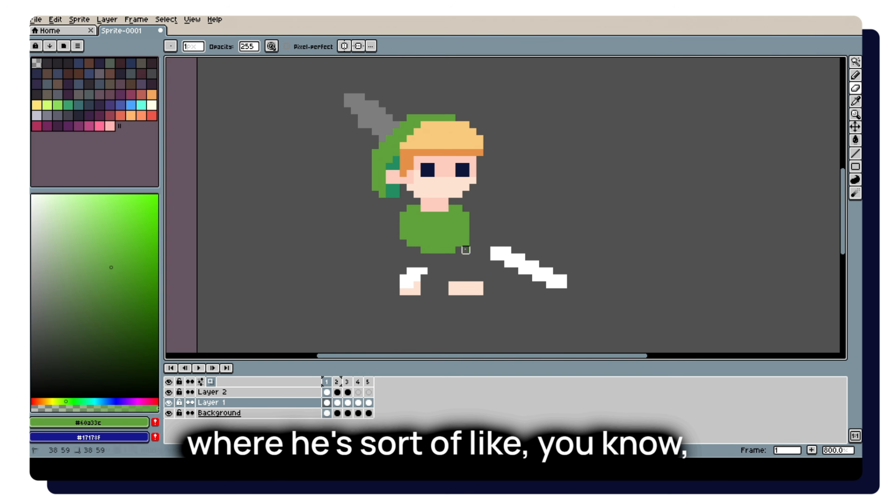
# Paint both legs white between the green tunic and the feet on Layer 1 in frame 1.
pyautogui.keyDown('alt'); pyautogui.click(414, 275); pyautogui.keyUp('alt')
pyautogui.press('b')
pyautogui.moveTo(417, 258)
pyautogui.mouseDown()
pyautogui.moveTo(408, 284)
pyautogui.moveTo(424, 270)
pyautogui.moveTo(403, 272)
pyautogui.mouseUp()
pyautogui.keyDown('alt'); pyautogui.click(406, 280); pyautogui.keyUp('alt')
pyautogui.moveTo(445, 257)
pyautogui.mouseDown()
pyautogui.moveTo(464, 283)
pyautogui.moveTo(452, 279)
pyautogui.moveTo(479, 292)
pyautogui.moveTo(452, 291)
pyautogui.mouseUp()
pyautogui.keyDown('alt'); pyautogui.click(411, 159); pyautogui.keyUp('alt')
pyautogui.press('e')
pyautogui.press('b')
pyautogui.scroll(2, 468, 289)
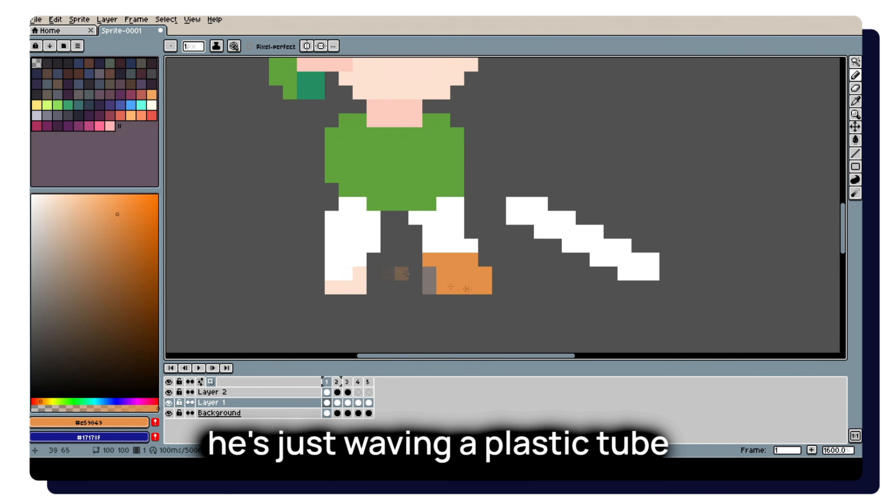
# Paint the rear boot orange and draw the tunic's lower edge across the top of the legs in frame 1.
pyautogui.moveTo(360, 273); pyautogui.dragTo(331, 288)
pyautogui.scroll(-1, 305, 337)
pyautogui.keyDown('alt'); pyautogui.click(333, 224); pyautogui.keyUp('alt')
pyautogui.moveTo(314, 230); pyautogui.dragTo(429, 238)
pyautogui.press('e')
pyautogui.press('b')
pyautogui.keyDown('alt'); pyautogui.click(326, 268); pyautogui.keyUp('alt')
pyautogui.keyDown('alt'); pyautogui.click(329, 244); pyautogui.keyUp('alt')
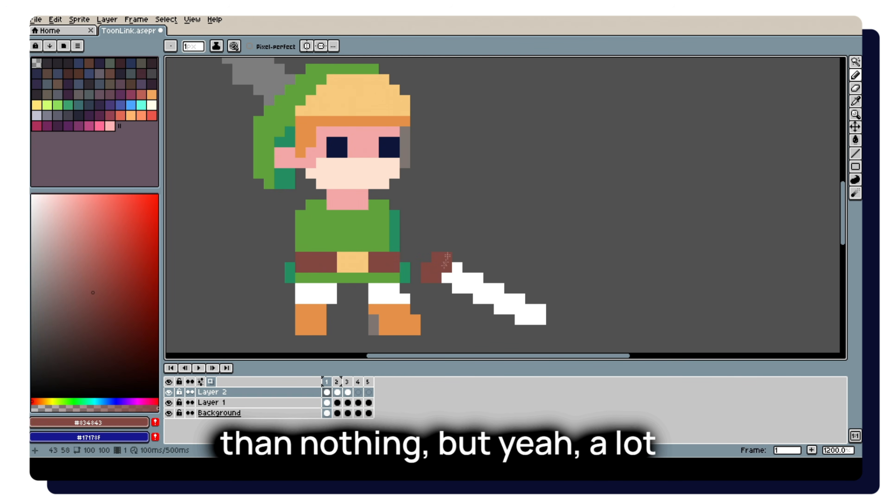
# Paint the sword's hilt brown #834843 at the end of the white blade on Layer 2 in frame 1.
pyautogui.keyDown('alt'); pyautogui.click(382, 183); pyautogui.keyUp('alt')
pyautogui.moveTo(447, 256)
pyautogui.mouseDown()
pyautogui.moveTo(457, 257)
pyautogui.moveTo(425, 268)
pyautogui.mouseUp()
pyautogui.click(436, 267)
pyautogui.hotkey('ctrl', 'z')
pyautogui.keyDown('alt'); pyautogui.click(437, 269); pyautogui.keyUp('alt')
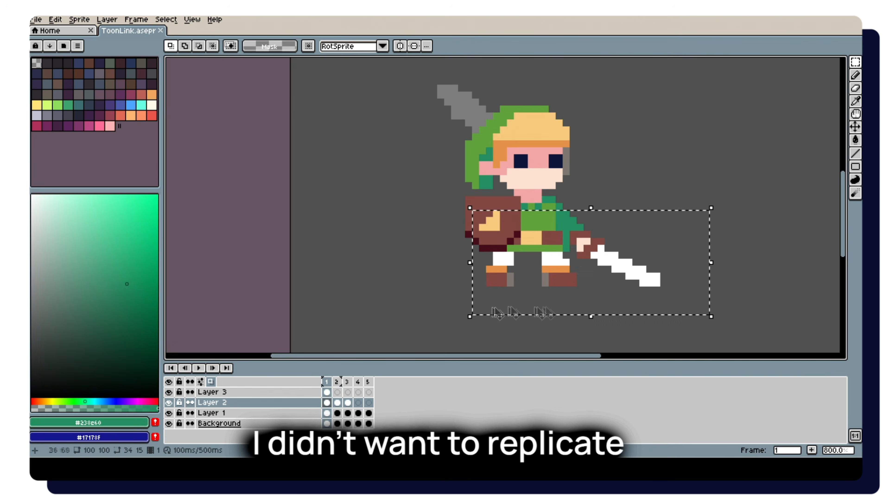
# Copy the selected sword-arm area from Layer 2 in frame 1 and paste it into frame 2.
pyautogui.hotkey('ctrl', 'c')
pyautogui.press('Right')
pyautogui.hotkey('ctrl', 'v')
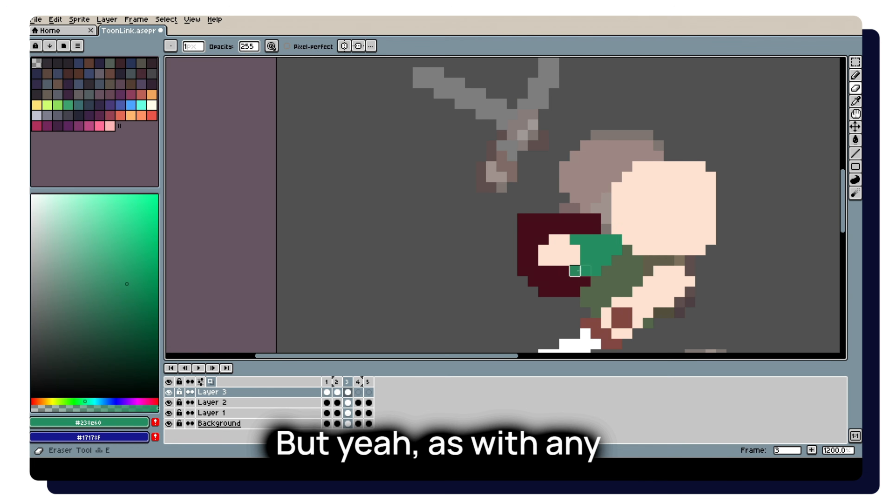
# Paint the character's white leggings above the boots on Layer 1 in frames 2 and 4.
pyautogui.scroll(-7, 615, 248)
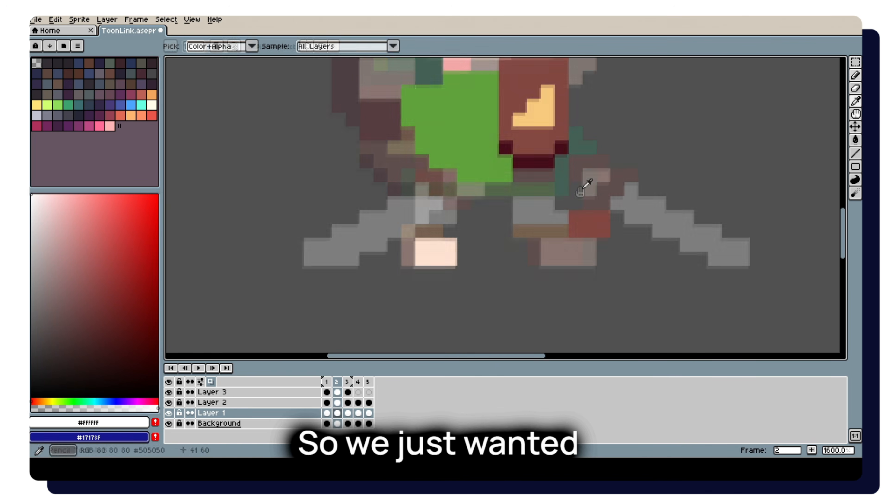
pyautogui.moveTo(551, 198); pyautogui.dragTo(600, 227)
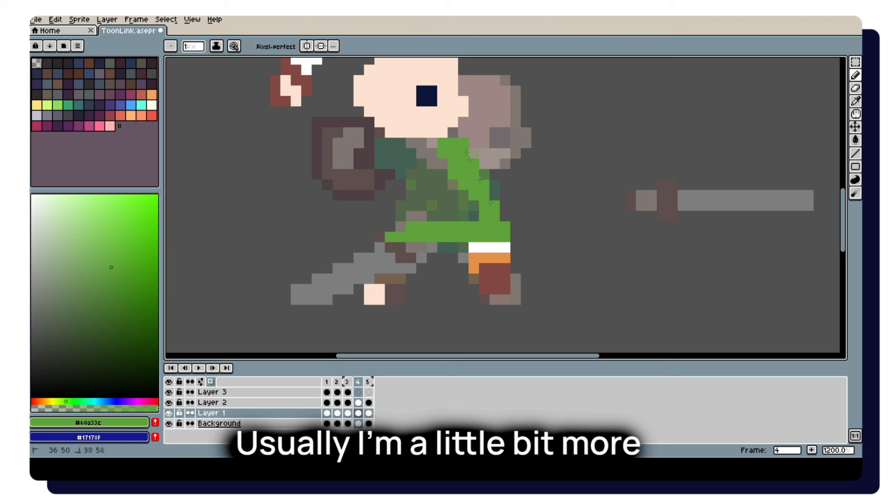
pyautogui.moveTo(400, 140); pyautogui.dragTo(402, 231)
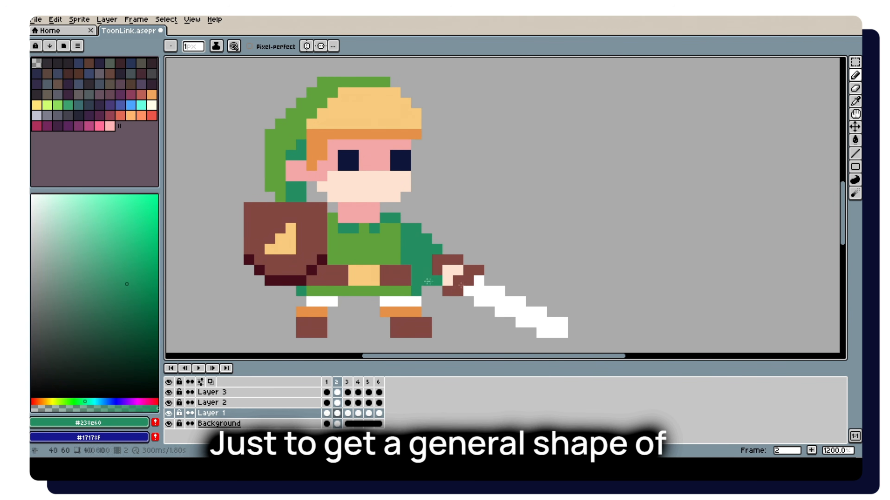
# Erase and redraw the dark green sleeve pixels beside the sword hand on Layer 1 in frame 2.
pyautogui.scroll(-4, 426, 280)
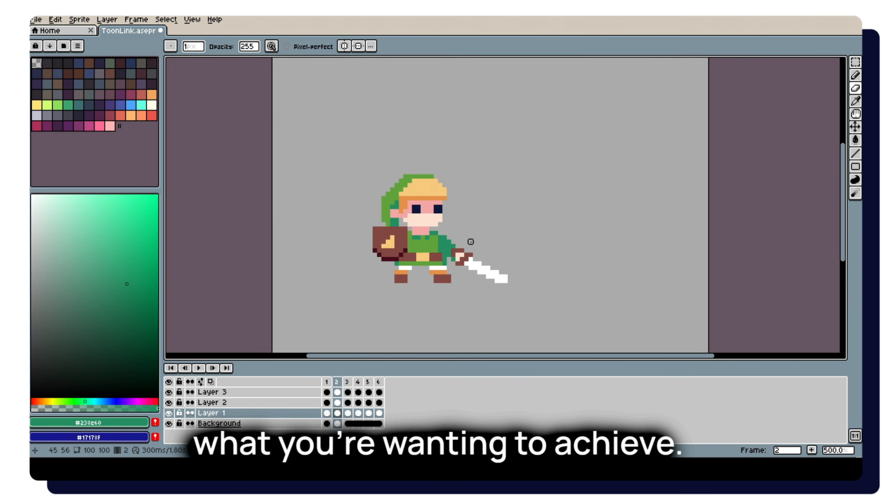
pyautogui.scroll(3, 543, 294)
pyautogui.keyDown('ctrl'); pyautogui.click(471, 275); pyautogui.keyUp('ctrl')
pyautogui.press('b')
pyautogui.keyDown('alt'); pyautogui.click(473, 274); pyautogui.keyUp('alt')
pyautogui.moveTo(490, 266); pyautogui.dragTo(490, 272)
pyautogui.scroll(-4, 501, 265)
pyautogui.press('Right')
pyautogui.scroll(1, 405, 195)
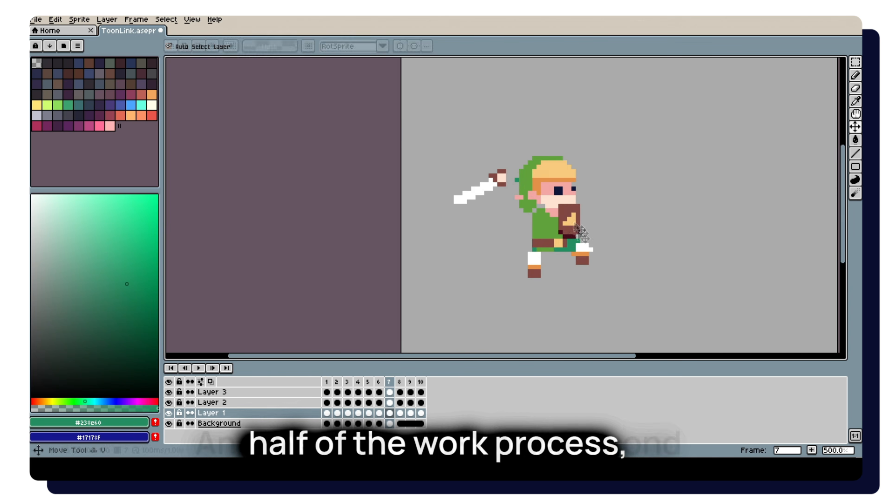
# Move the shield slightly toward the body and raise the sword hand in frame 7.
pyautogui.click(589, 234)
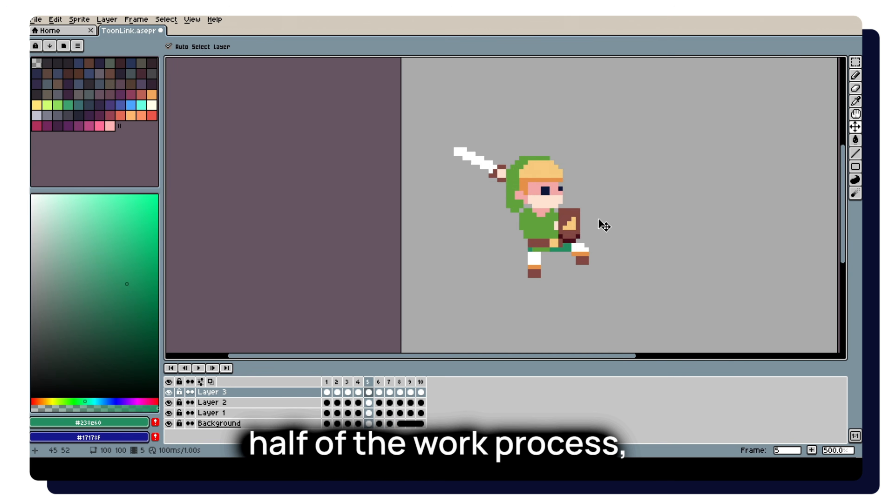
pyautogui.press('Right')
pyautogui.press('Right')
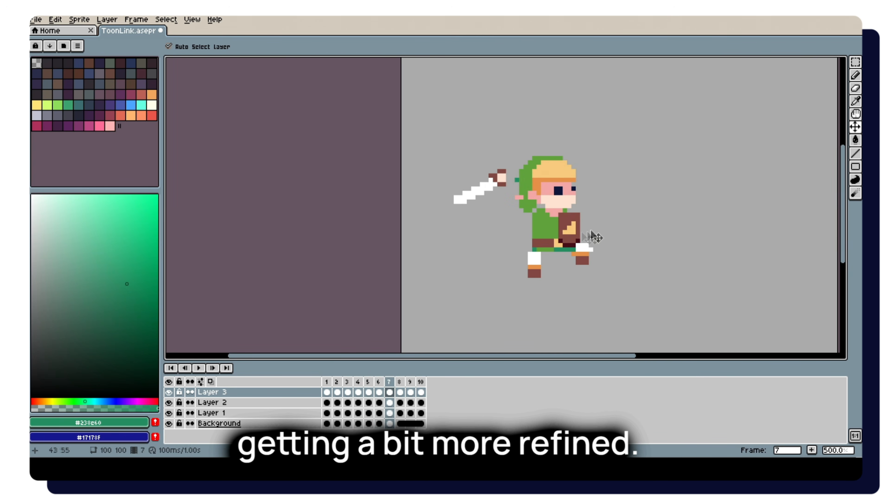
pyautogui.press('Right')
pyautogui.click(514, 169)
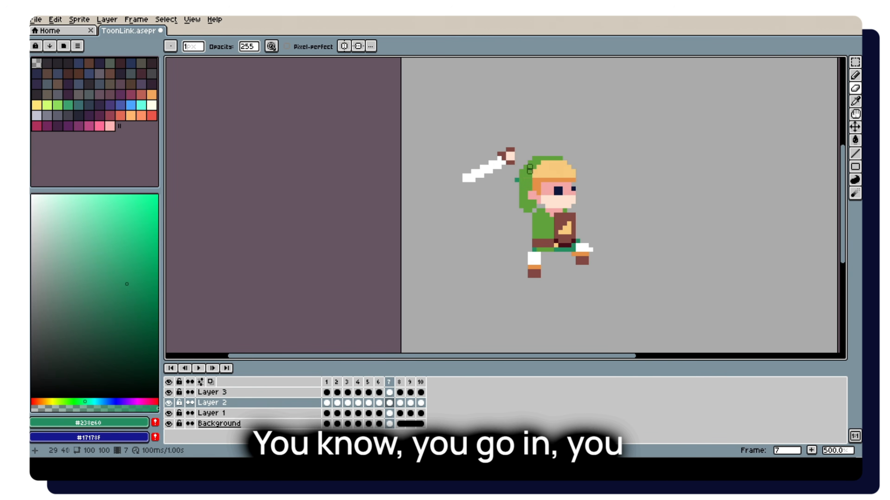
# Select the frame 8 cels on Layers 1 to 3 and add one more frame to the animation.
pyautogui.scroll(2, 524, 188)
pyautogui.press('Left')
pyautogui.press('Left')
pyautogui.press('alt')
pyautogui.scroll(-3, 531, 178)
pyautogui.press('Right')
pyautogui.moveTo(400, 413); pyautogui.dragTo(400, 392)
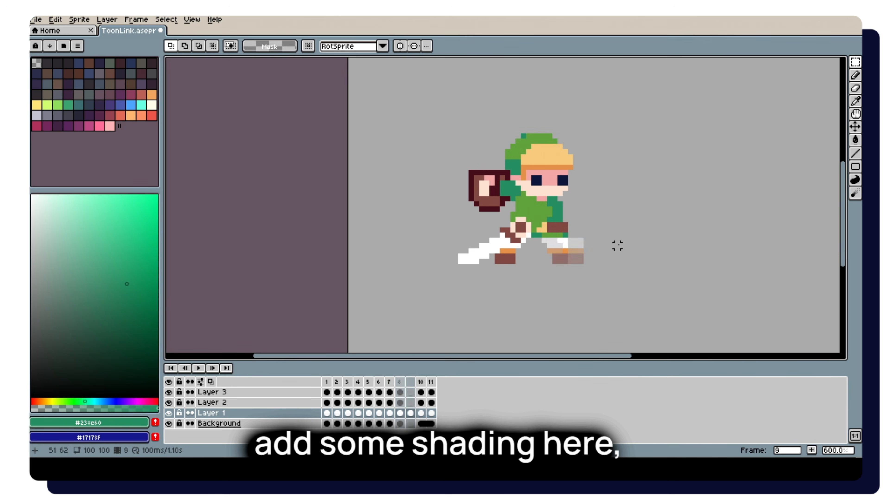
# Select the character's upper body in frame 8 and shift it one pixel to the right.
pyautogui.press('Left')
pyautogui.moveTo(607, 121); pyautogui.dragTo(552, 228)
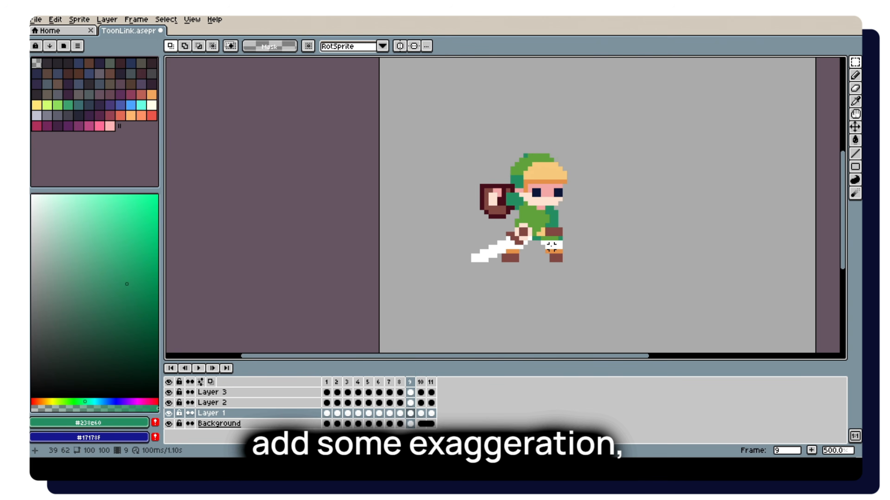
pyautogui.click(520, 206)
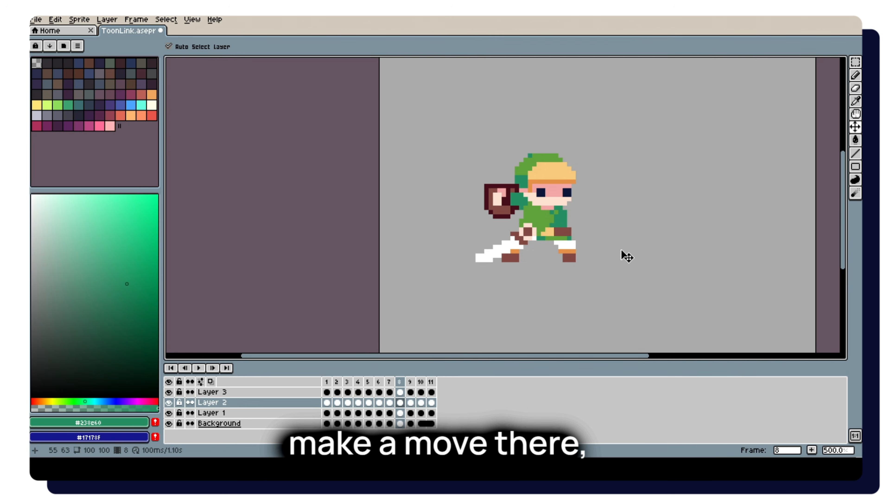
# Move the sword arm on Layer 2 one pixel to the right in frame 8.
pyautogui.press('Right')
pyautogui.press('Right')
pyautogui.click(401, 405)
pyautogui.moveTo(537, 224); pyautogui.dragTo(541, 225)
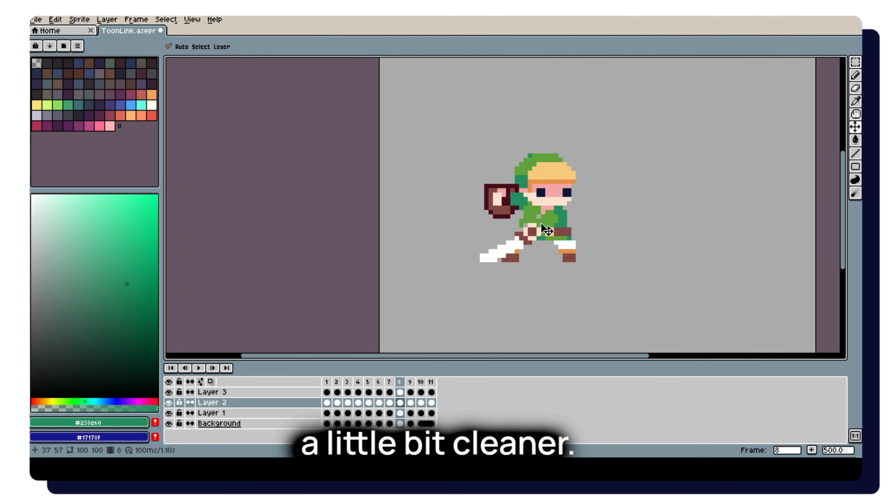
pyautogui.press('Right')
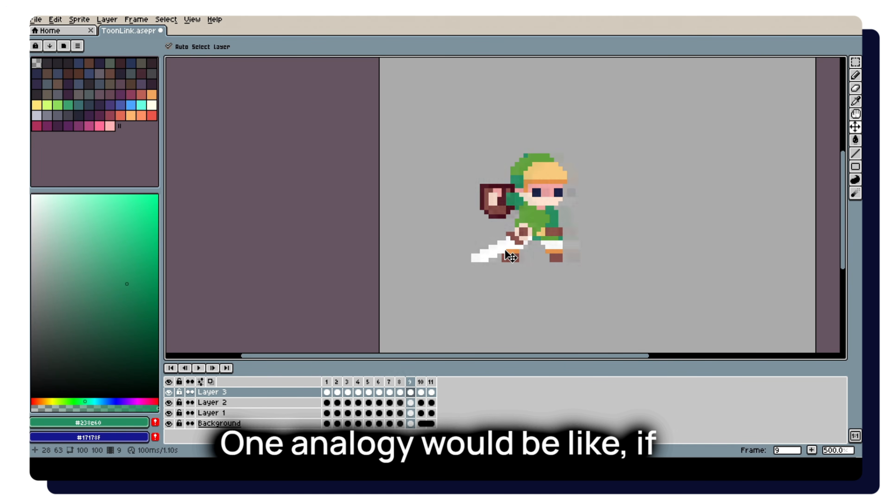
# Adjust the sword hand on Layer 2 and touch up where the white blade meets the hilt in frame 10.
pyautogui.scroll(1, 510, 258)
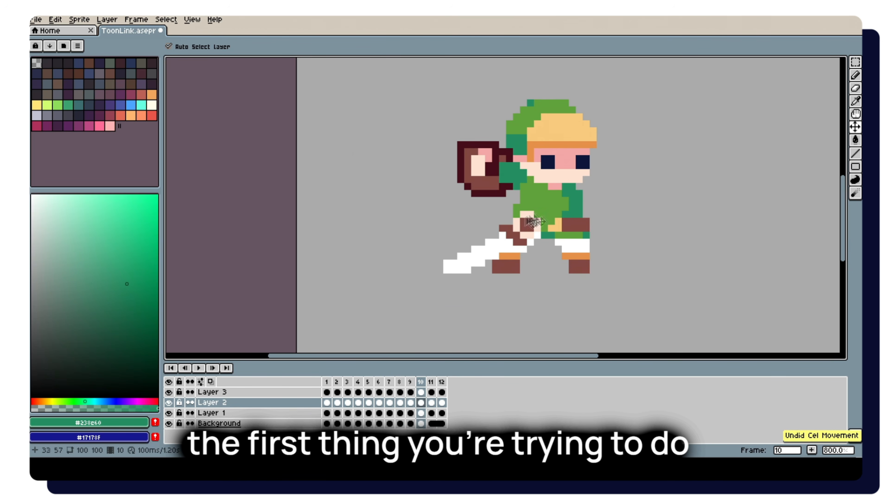
pyautogui.press('Left')
pyautogui.scroll(1, 497, 234)
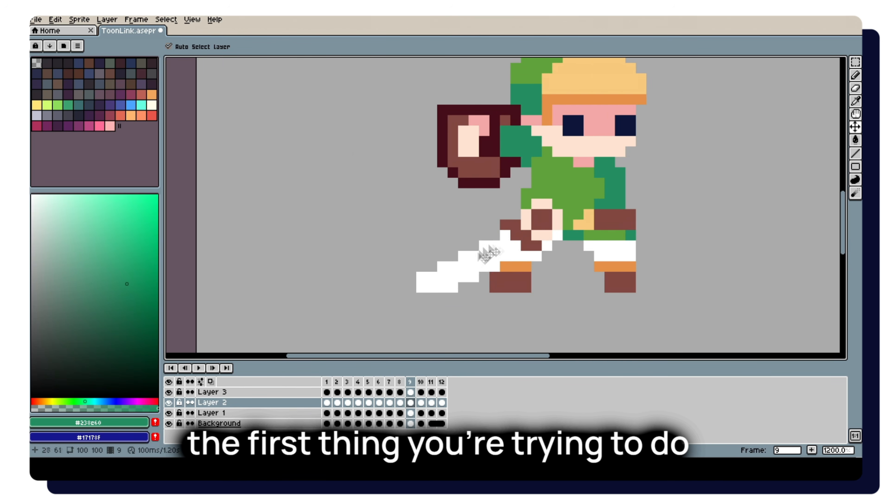
pyautogui.moveTo(584, 180); pyautogui.dragTo(535, 242)
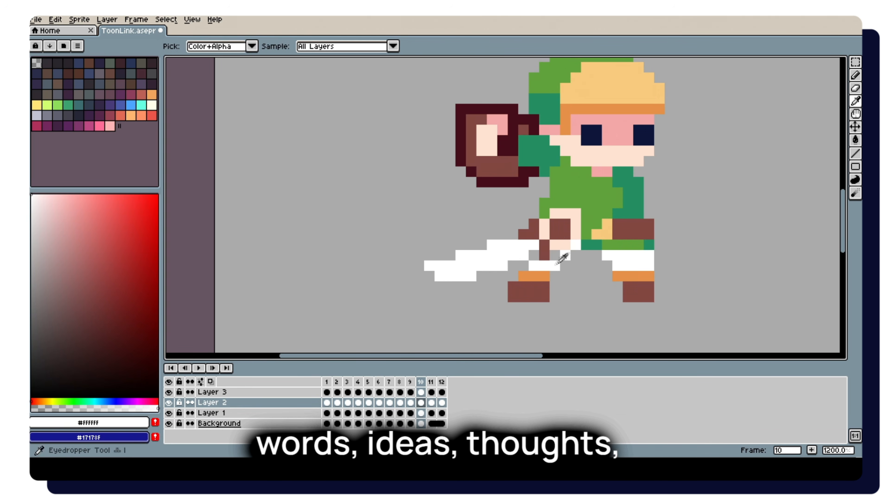
pyautogui.keyDown('ctrl'); pyautogui.click(544, 254); pyautogui.keyUp('ctrl')
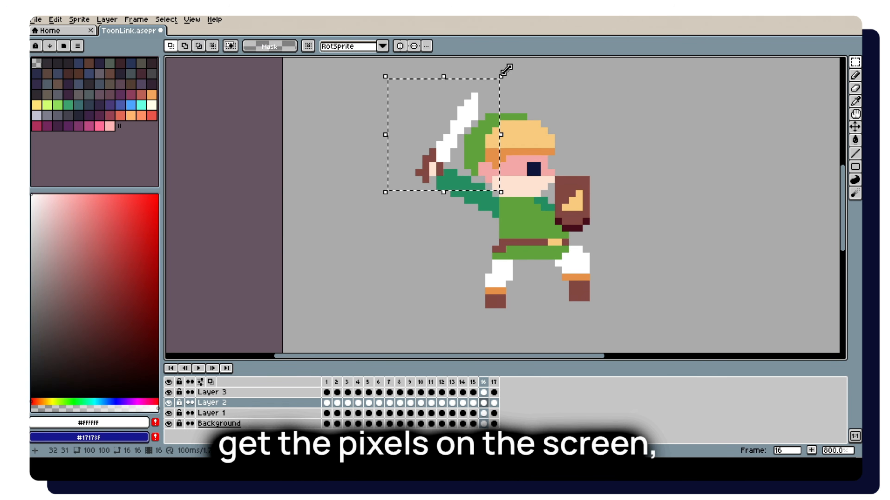
# Select the raised sword on Layer 2 in frame 15 and rotate it to point downward behind the character.
pyautogui.moveTo(502, 69); pyautogui.dragTo(611, 137)
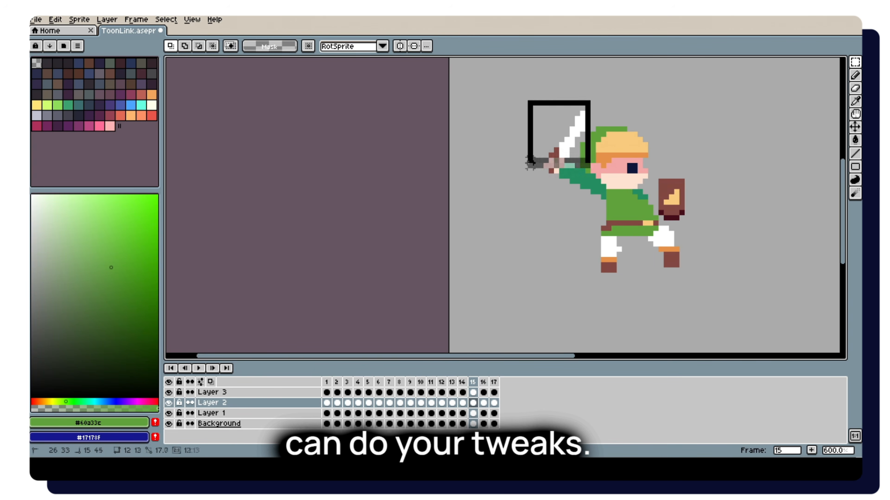
pyautogui.keyDown('shift'); pyautogui.moveTo(563, 165); pyautogui.dragTo(530, 177); pyautogui.keyUp('shift')
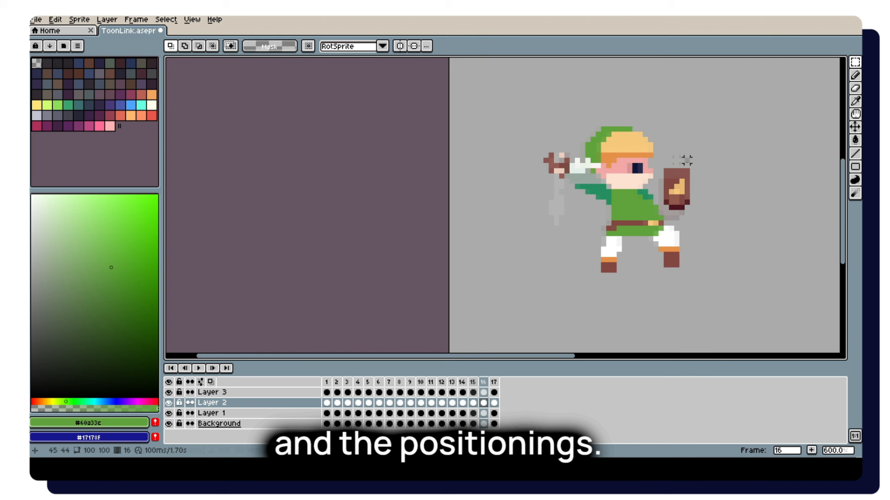
pyautogui.scroll(2, 557, 164)
pyautogui.click(557, 165)
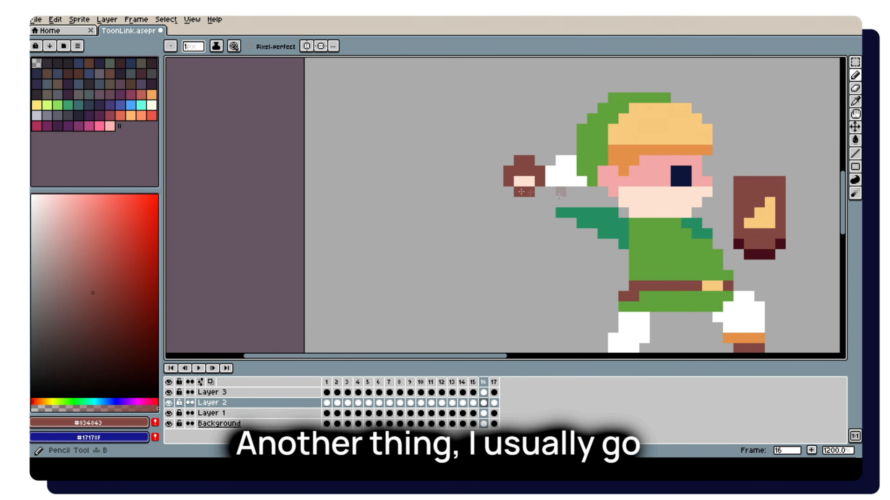
# Touch up the upper edge of the sword arm's sleeve on Layer 2 in frame 16.
pyautogui.keyDown('alt'); pyautogui.click(564, 201); pyautogui.keyUp('alt')
pyautogui.keyDown('alt'); pyautogui.click(564, 211); pyautogui.keyUp('alt')
pyautogui.moveTo(563, 202); pyautogui.dragTo(605, 203)
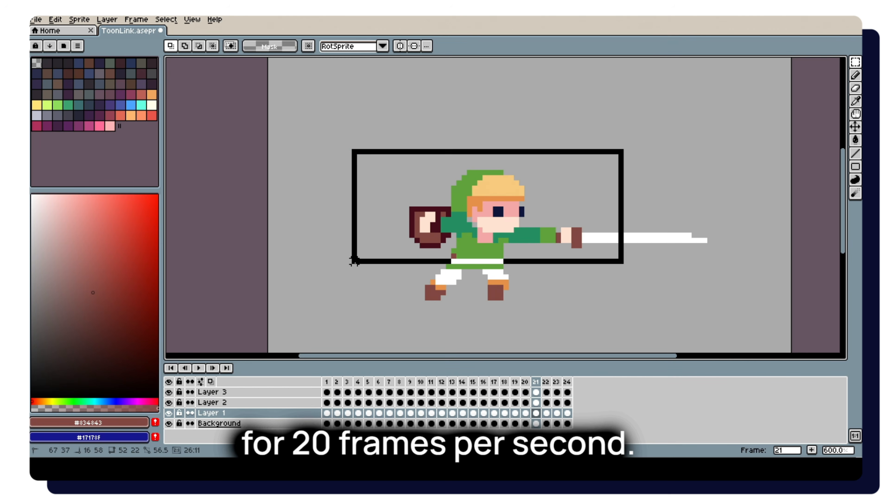
# Shift the upper body one pixel to the right and move the front leg forward in frame 21.
pyautogui.click(518, 249)
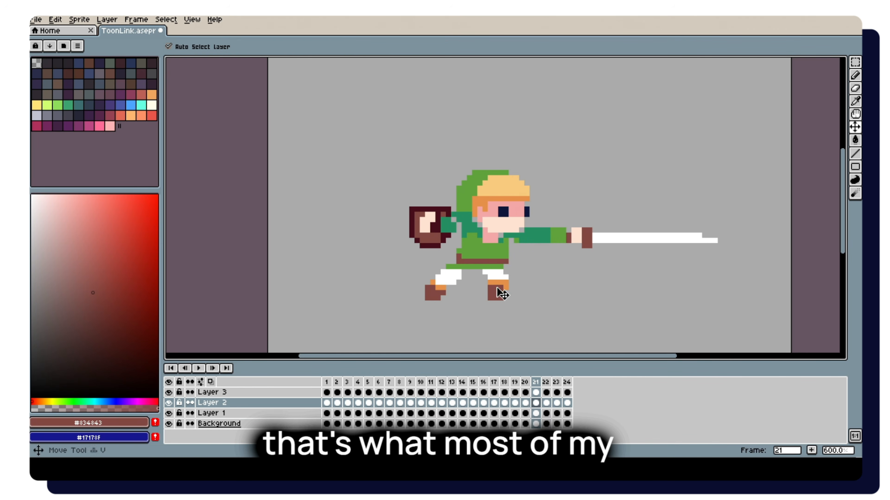
pyautogui.moveTo(475, 261); pyautogui.dragTo(531, 313)
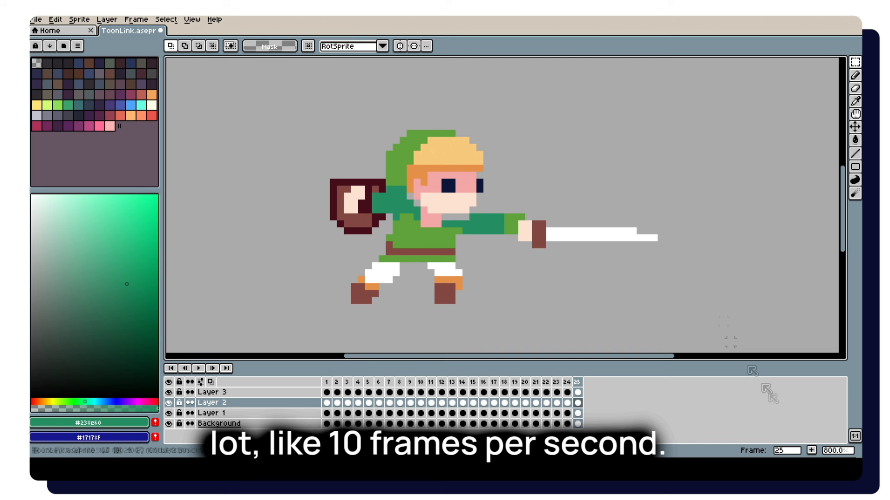
# Erase stray pixels near the chin in frame 21 and beside the shield hand in frame 25.
pyautogui.press('e')
pyautogui.moveTo(508, 217); pyautogui.dragTo(522, 217)
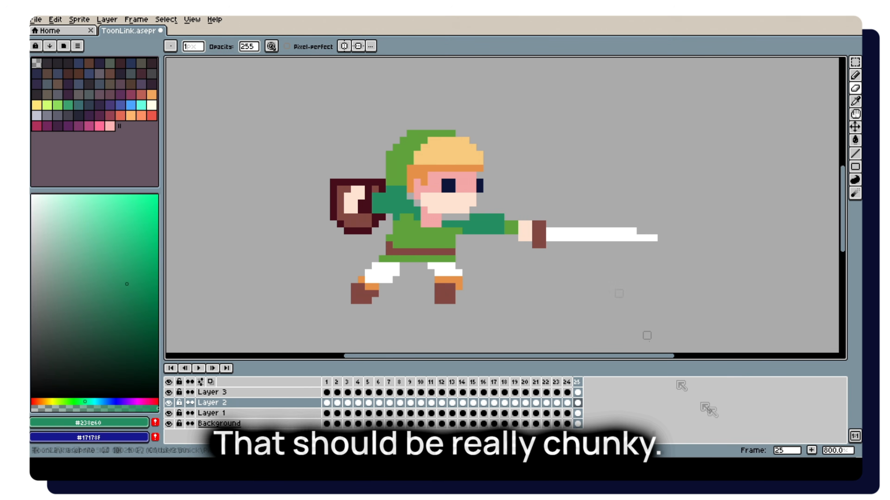
pyautogui.moveTo(366, 212)
pyautogui.mouseDown()
pyautogui.moveTo(364, 225)
pyautogui.moveTo(370, 219)
pyautogui.mouseUp()
# Add a frame after frame 23 and nudge the outstretched sword and hand on Layer 2 in it.
pyautogui.press('Left')
pyautogui.press('Right')
pyautogui.press('Left')
pyautogui.press('Left')
pyautogui.hotkey('alt', 'n')
pyautogui.moveTo(690, 182)
pyautogui.mouseDown()
pyautogui.moveTo(506, 252)
pyautogui.moveTo(514, 246)
pyautogui.mouseUp()
pyautogui.keyDown('ctrl'); pyautogui.click(553, 221); pyautogui.keyUp('ctrl')
pyautogui.hotkey('ctrl', 'd')
# Fill the gap in the shield arm's dark green sleeve between the hand and shoulder on Layer 3 in frame 26.
pyautogui.press('Left')
pyautogui.click(578, 382)
pyautogui.press('Right')
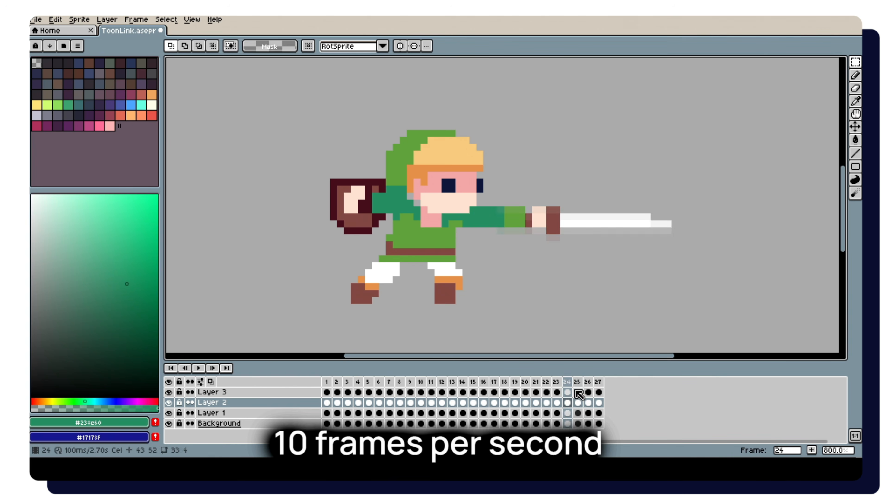
pyautogui.press('Left')
pyautogui.moveTo(369, 208); pyautogui.dragTo(366, 221)
pyautogui.press('Right')
pyautogui.scroll(2, 366, 222)
pyautogui.press('b')
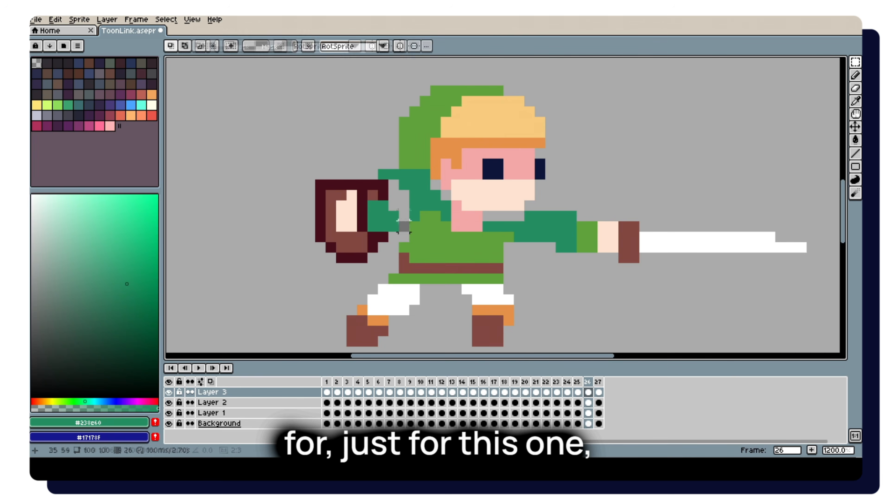
pyautogui.scroll(-3, 406, 190)
pyautogui.scroll(2, 456, 198)
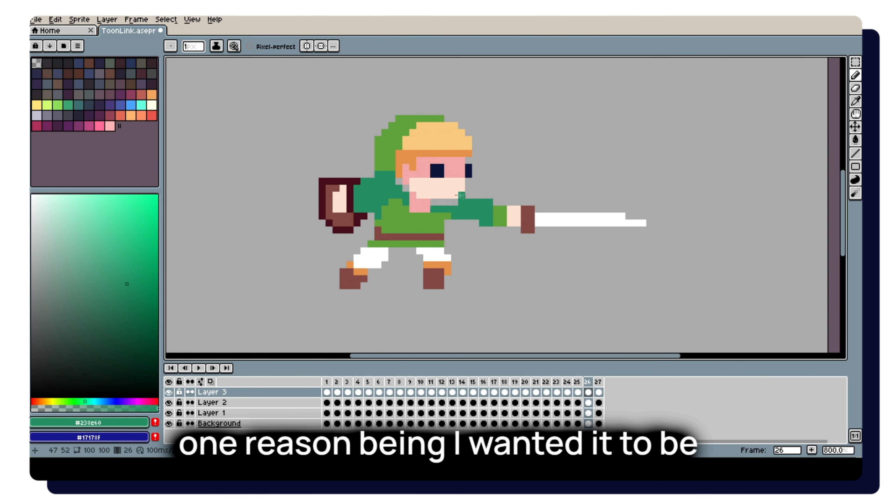
# Extend the sword arm's dark green shoulder under the chin and trim the sleeve's top edge in frame 26.
pyautogui.press('Down')
pyautogui.moveTo(455, 202); pyautogui.dragTo(434, 202)
pyautogui.press('Left')
pyautogui.press('Right')
pyautogui.press('e')
pyautogui.moveTo(490, 202); pyautogui.dragTo(482, 203)
pyautogui.scroll(-3, 546, 221)
pyautogui.press('Right')
pyautogui.press('Right')
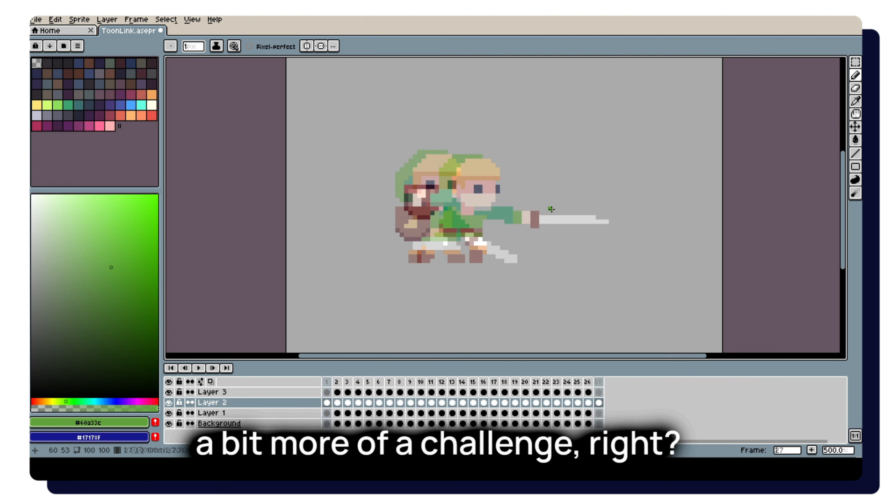
# Compare the last frames of the animation and remove frame 27.
pyautogui.press('Left')
pyautogui.press('Left')
pyautogui.press('Right')
pyautogui.press('Right')
pyautogui.click(600, 380)
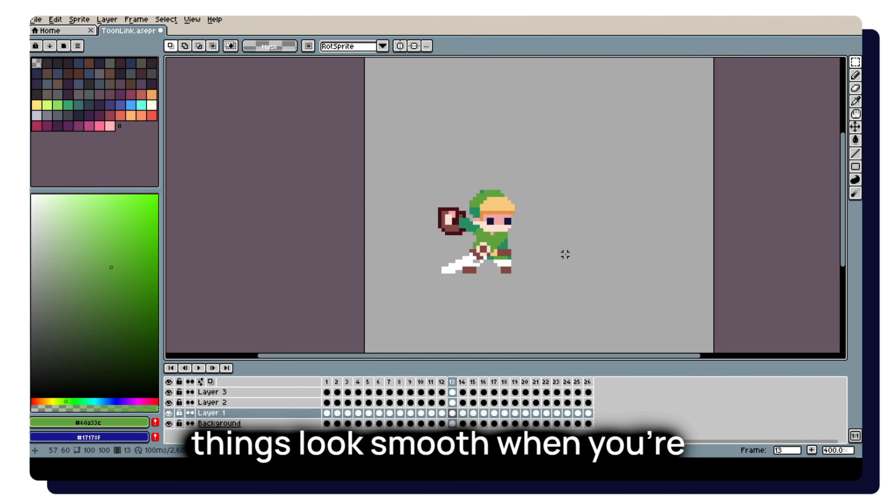
# Draw the front leg's missing white, orange cuff and brown boot pixels on Layer 1 in frame 14.
pyautogui.press('Right')
pyautogui.scroll(2, 501, 239)
pyautogui.press('v')
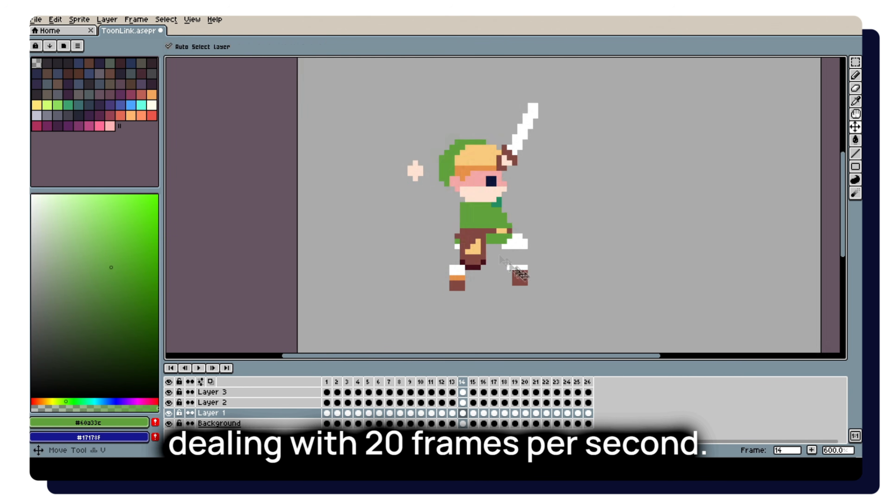
pyautogui.scroll(3, 518, 269)
pyautogui.press('b')
pyautogui.keyDown('alt'); pyautogui.click(505, 224); pyautogui.keyUp('alt')
pyautogui.keyDown('alt'); pyautogui.click(397, 291); pyautogui.keyUp('alt')
pyautogui.moveTo(501, 260); pyautogui.dragTo(532, 260)
pyautogui.keyDown('alt'); pyautogui.click(405, 303); pyautogui.keyUp('alt')
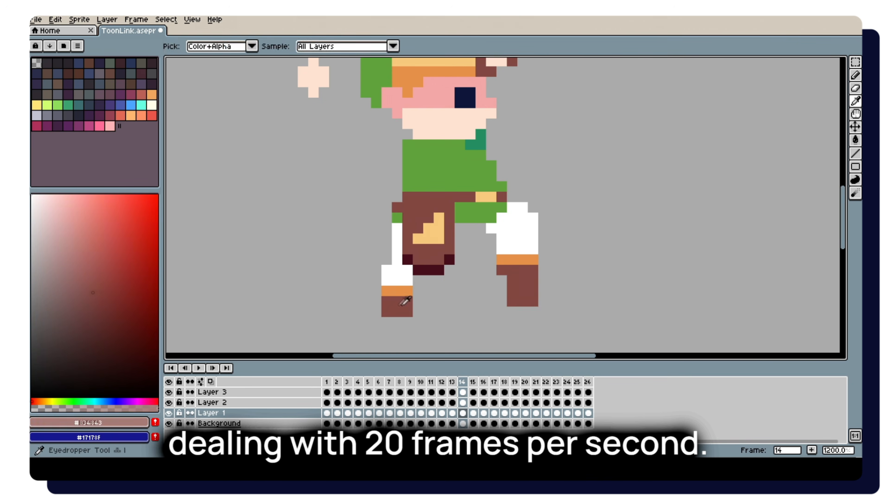
pyautogui.keyDown('alt'); pyautogui.click(505, 260); pyautogui.keyUp('alt')
pyautogui.moveTo(407, 291)
pyautogui.mouseDown()
pyautogui.moveTo(387, 291)
pyautogui.moveTo(386, 281)
pyautogui.mouseUp()
pyautogui.scroll(-3, 437, 251)
pyautogui.press('Right')
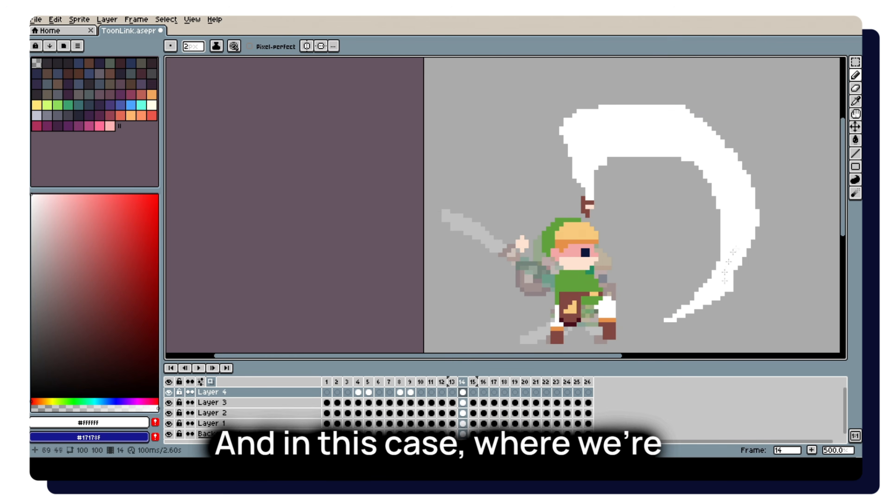
# Thicken the upper outer edge of the large white sword slash on Layer 4 in frame 14.
pyautogui.press('Left')
pyautogui.moveTo(667, 101)
pyautogui.mouseDown()
pyautogui.moveTo(715, 153)
pyautogui.moveTo(703, 113)
pyautogui.moveTo(751, 182)
pyautogui.mouseUp()
pyautogui.press('Right')
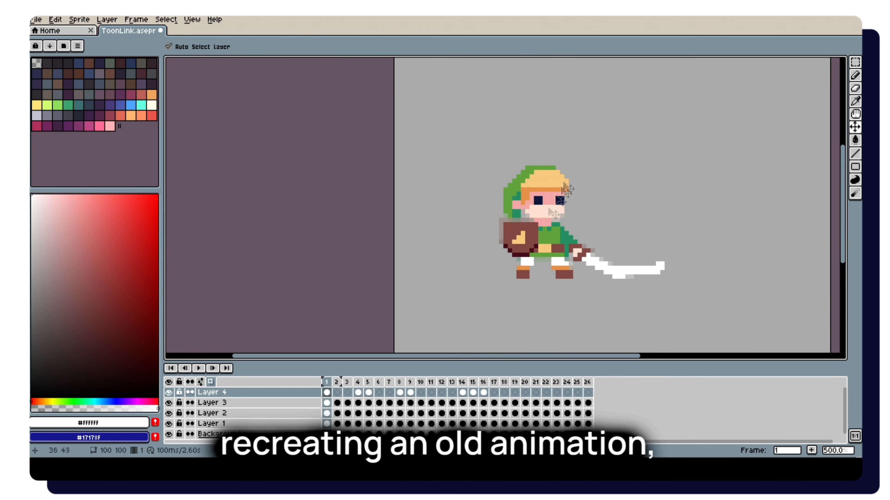
# Draw a curved white slash trail sweeping into the raised sword on Layer 4 in the frame after the large slash.
pyautogui.keyDown('ctrl'); pyautogui.click(563, 184); pyautogui.keyUp('ctrl')
pyautogui.moveTo(580, 160); pyautogui.dragTo(578, 189)
pyautogui.click(612, 175)
pyautogui.hotkey('ctrl', 'z')
pyautogui.moveTo(626, 140); pyautogui.dragTo(549, 221)
pyautogui.moveTo(566, 201); pyautogui.dragTo(570, 201)
pyautogui.click(612, 176)
pyautogui.press('Left')
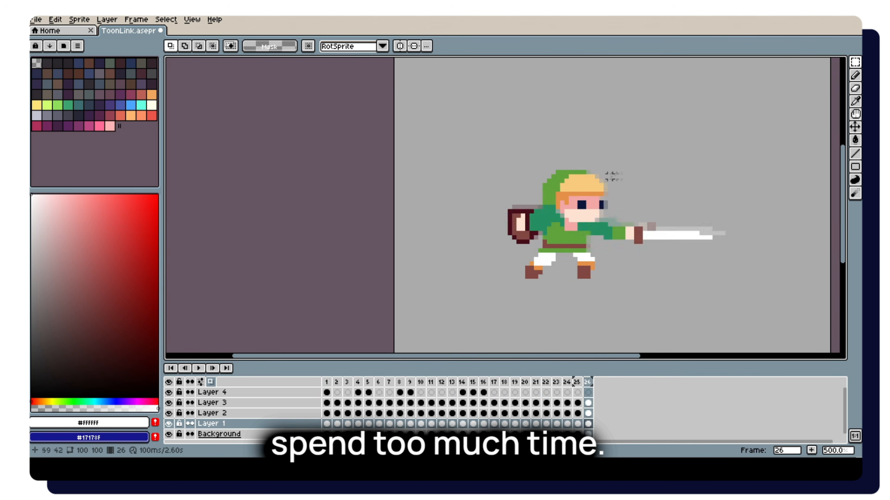
# Change the drawing colour to a pale yellow-green for the sword glow in frame 23.
pyautogui.press('Right')
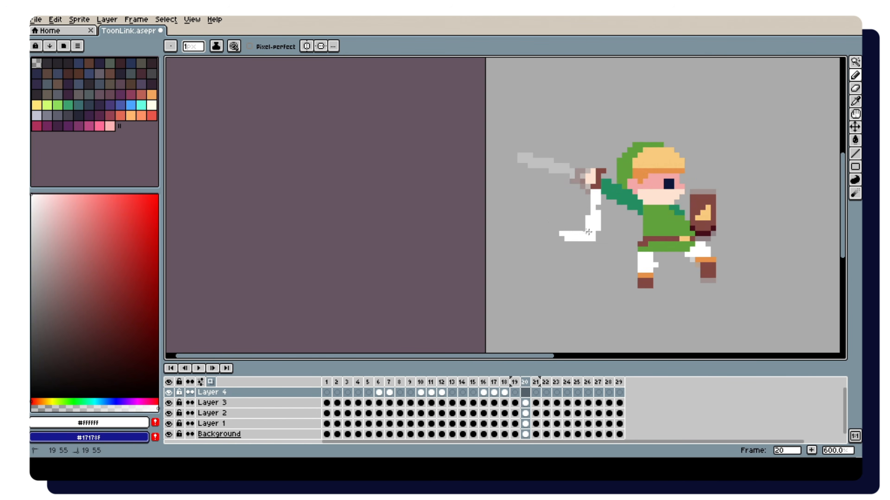
pyautogui.scroll(1, 529, 221)
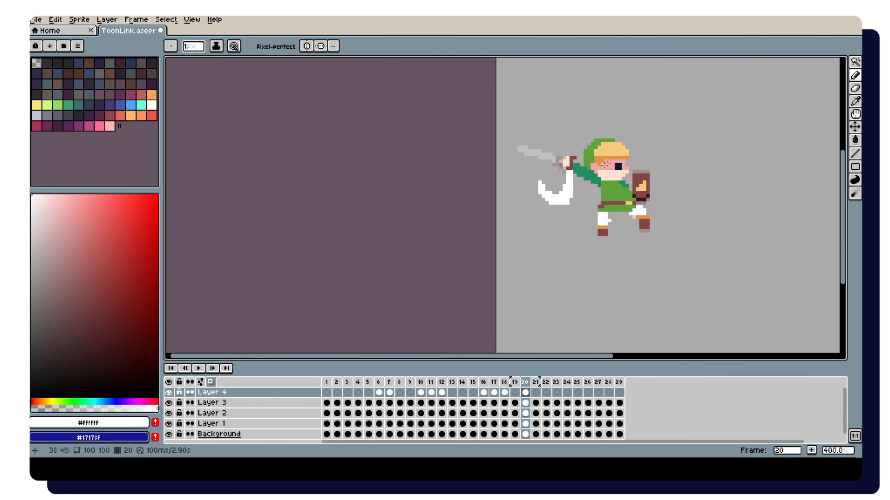
pyautogui.press('Right')
pyautogui.press('Right')
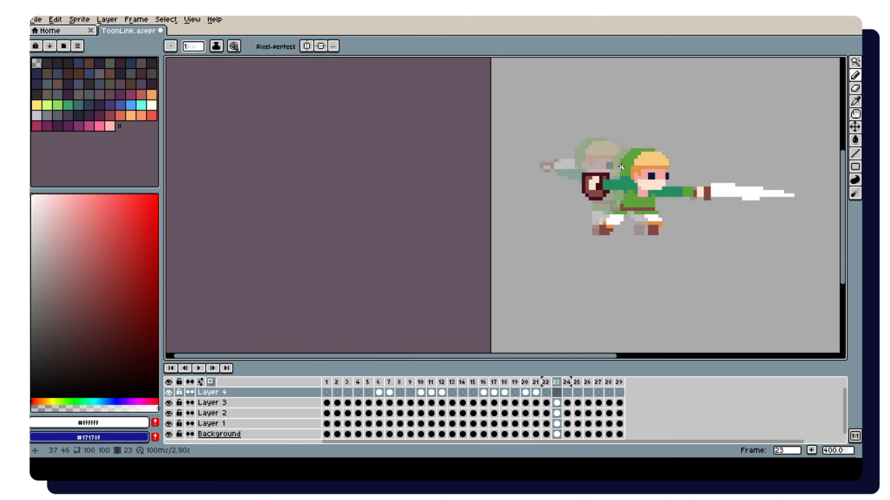
pyautogui.scroll(1, 545, 226)
pyautogui.press('i')
pyautogui.click(510, 229)
pyautogui.click(79, 220)
pyautogui.click(59, 402)
# Add a new layer directly above the Background and go to frame 23 with the Pencil tool.
pyautogui.click(483, 434)
pyautogui.hotkey('shift', 'n')
pyautogui.press('Right')
pyautogui.press('Right')
pyautogui.press('Right')
pyautogui.press('Right')
pyautogui.press('Right')
pyautogui.press('Right')
pyautogui.press('Right')
pyautogui.press('b')
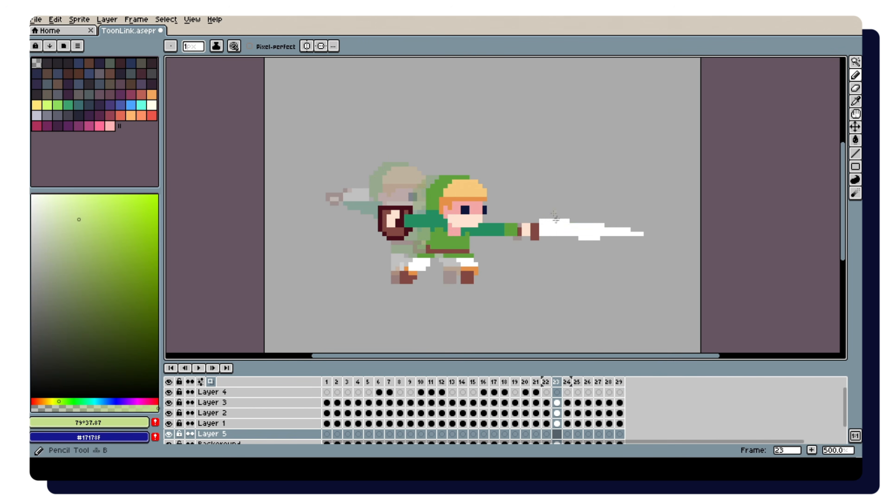
# Draw a pale green glow around the outstretched sword in frame 23 and smaller fading remnants in frames 24 and 25.
pyautogui.moveTo(633, 237); pyautogui.dragTo(654, 227)
pyautogui.press('Right')
pyautogui.moveTo(641, 230)
pyautogui.mouseDown()
pyautogui.moveTo(624, 215)
pyautogui.moveTo(661, 229)
pyautogui.mouseUp()
pyautogui.press('Right')
pyautogui.scroll(-1, 685, 200)
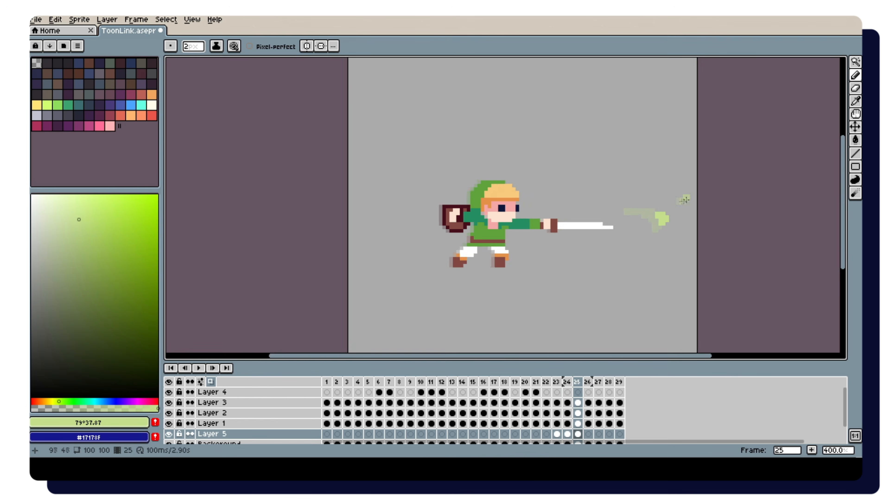
pyautogui.press('Left')
pyautogui.scroll(3, 667, 222)
pyautogui.scroll(-2, 674, 219)
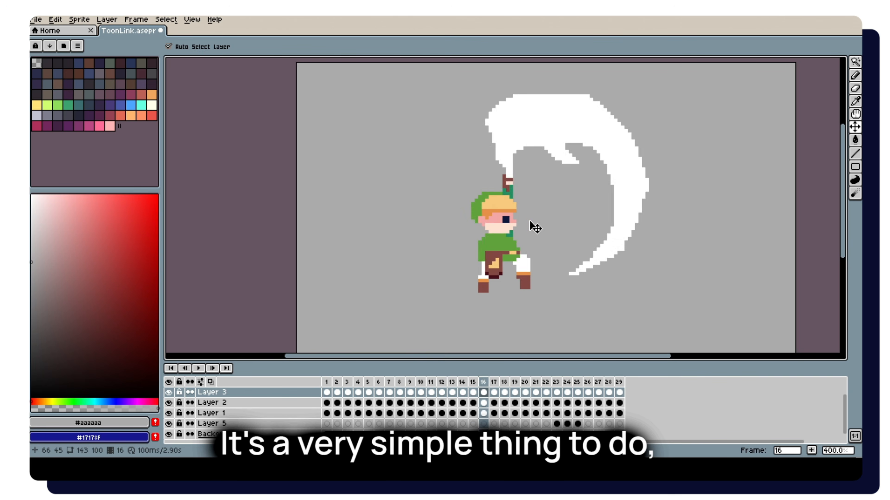
# Step through frames 16 to 24 to examine how the body and sword move between the swing and the thrust.
pyautogui.press('Right')
pyautogui.press('Left')
pyautogui.press('Left')
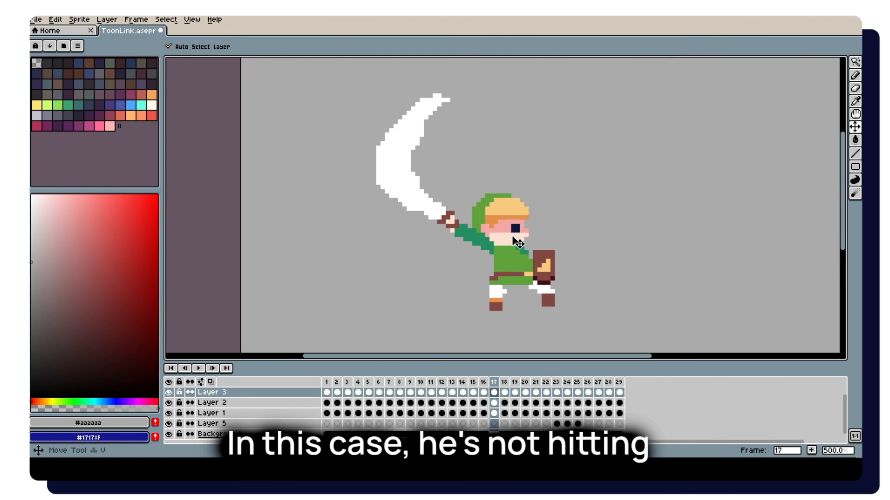
pyautogui.press('Down')
pyautogui.press('Down')
pyautogui.press('m')
pyautogui.press('Left')
pyautogui.press('Right')
pyautogui.press('Right')
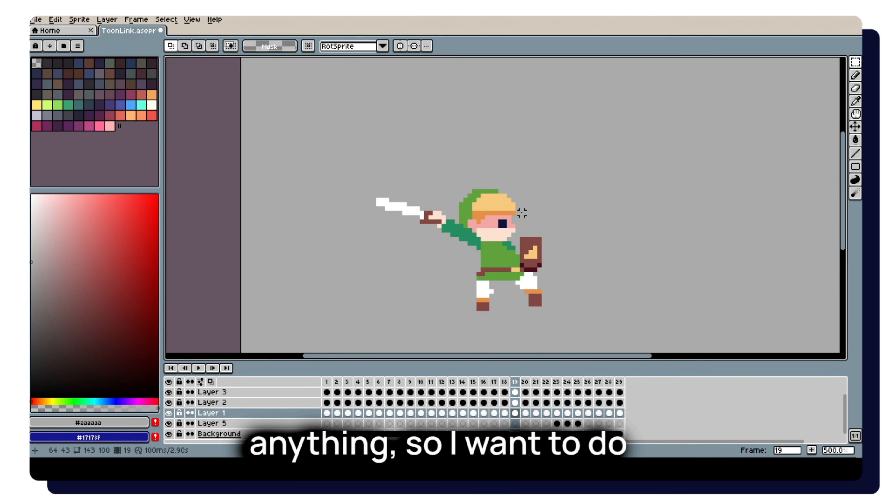
pyautogui.press('Left')
pyautogui.press('Left')
pyautogui.press('Right')
pyautogui.press('Right')
pyautogui.press('Right')
pyautogui.press('Right')
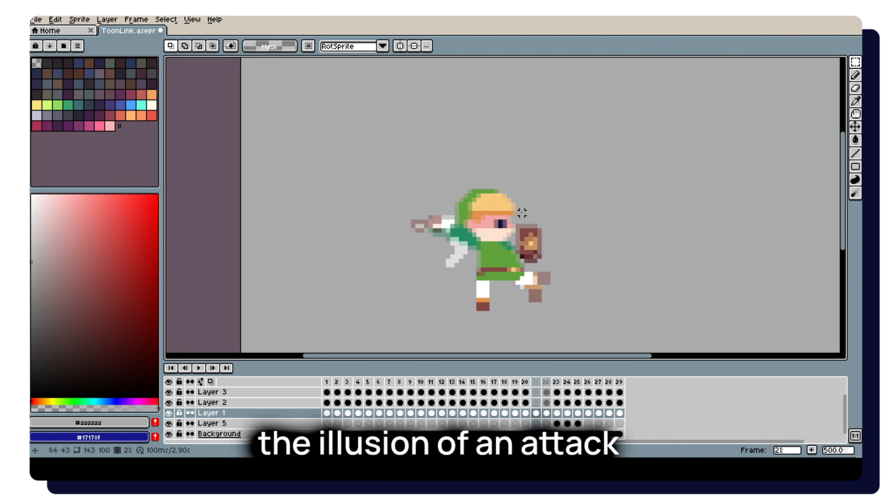
pyautogui.press('Left')
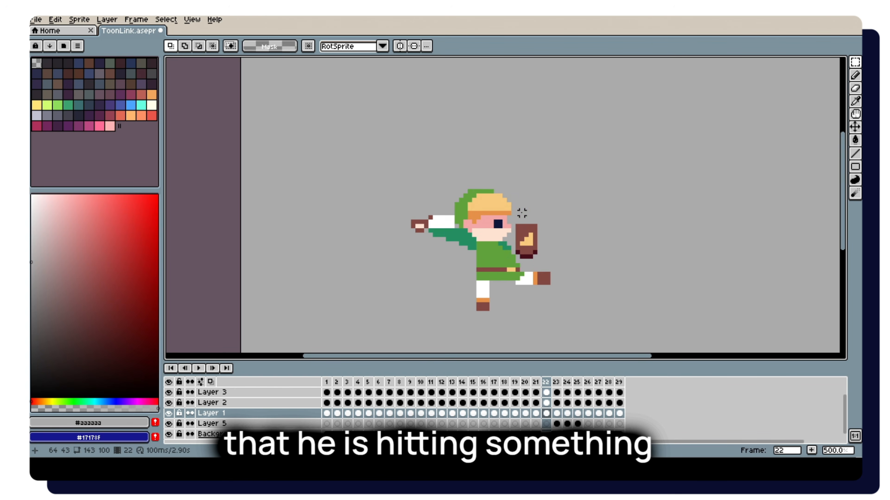
pyautogui.press('Right')
# Select the outstretched sword arm area on Layer 1 in frame 24 and switch to the Move tool.
pyautogui.press('Right')
pyautogui.press('m')
pyautogui.scroll(3, 665, 188)
pyautogui.moveTo(776, 157); pyautogui.dragTo(436, 265)
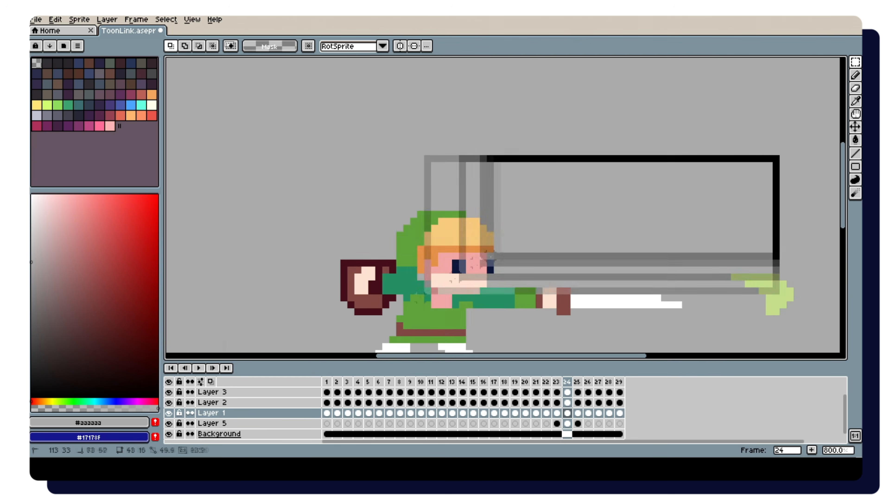
pyautogui.scroll(-3, 515, 175)
pyautogui.press('v')
pyautogui.click(530, 254)
pyautogui.click(427, 247)
pyautogui.press('Right')
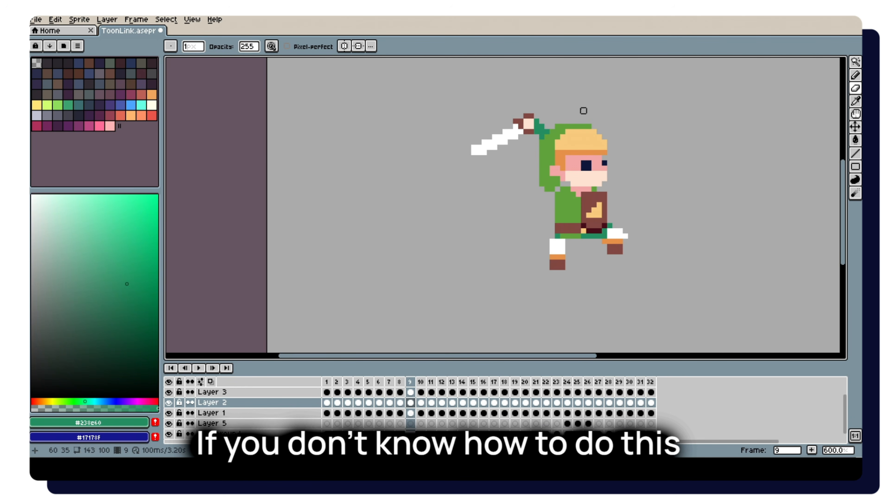
# Step through frames 9 to 11 to examine the transition from the raised sword to the low slash.
pyautogui.scroll(-2, 583, 110)
pyautogui.scroll(3, 580, 105)
pyautogui.scroll(-4, 627, 189)
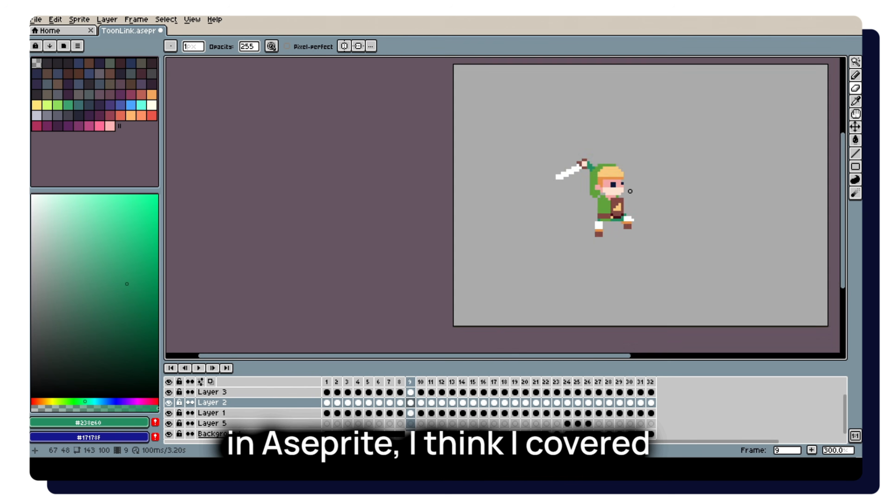
pyautogui.scroll(2, 629, 191)
pyautogui.press('.')
pyautogui.scroll(-2, 630, 188)
pyautogui.press(',')
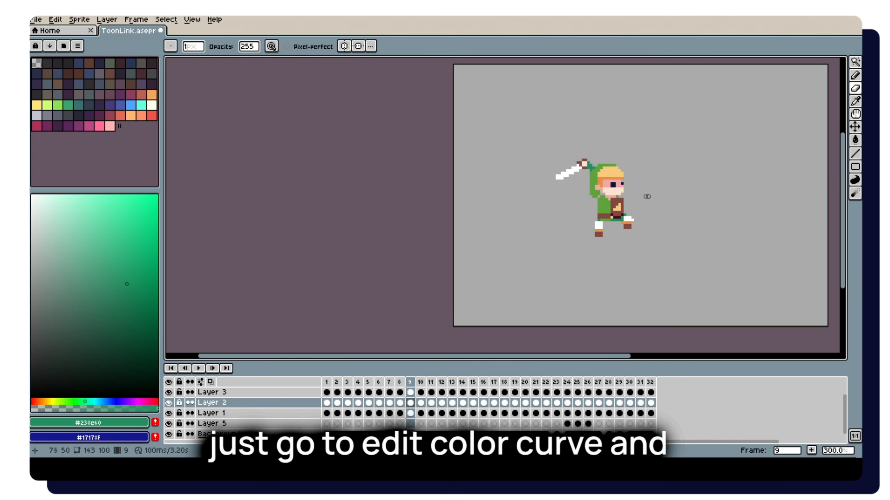
pyautogui.press('.')
pyautogui.press('.')
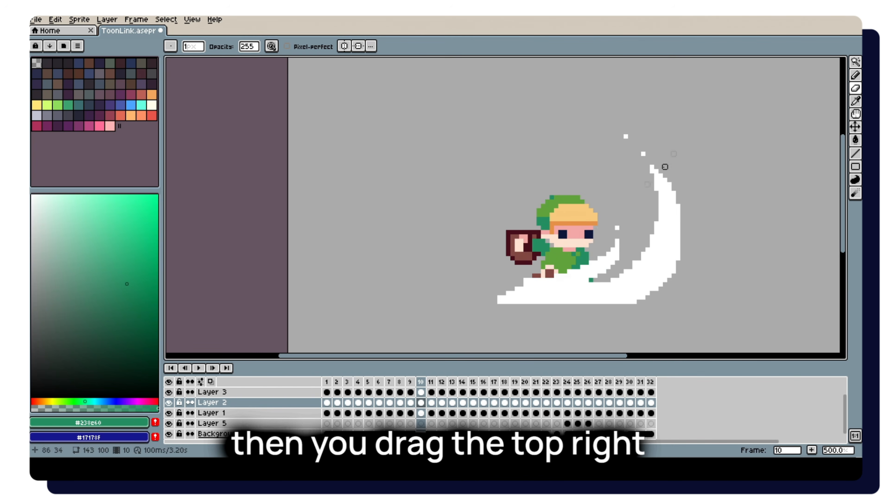
# Brighten the character's colours in impact frame 16 with a Color Curve adjustment.
pyautogui.press('v')
pyautogui.hotkey('ctrl', 'm')
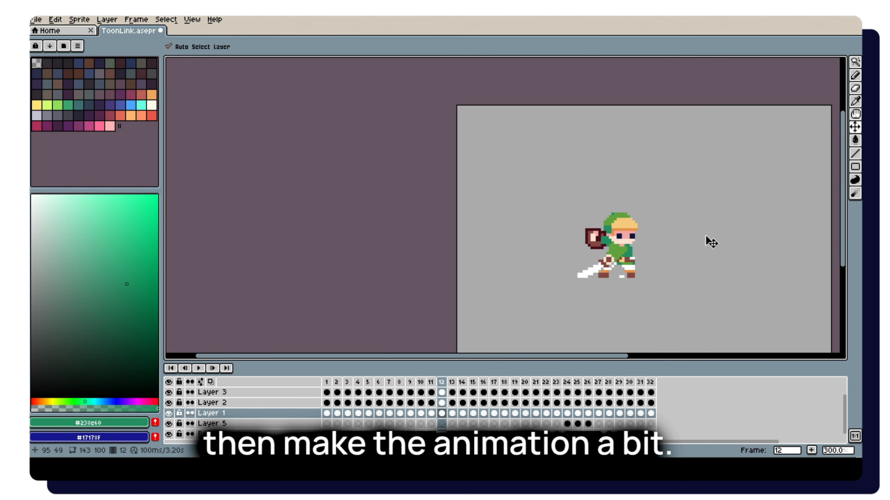
pyautogui.press('.')
pyautogui.hotkey('ctrl', 'm')
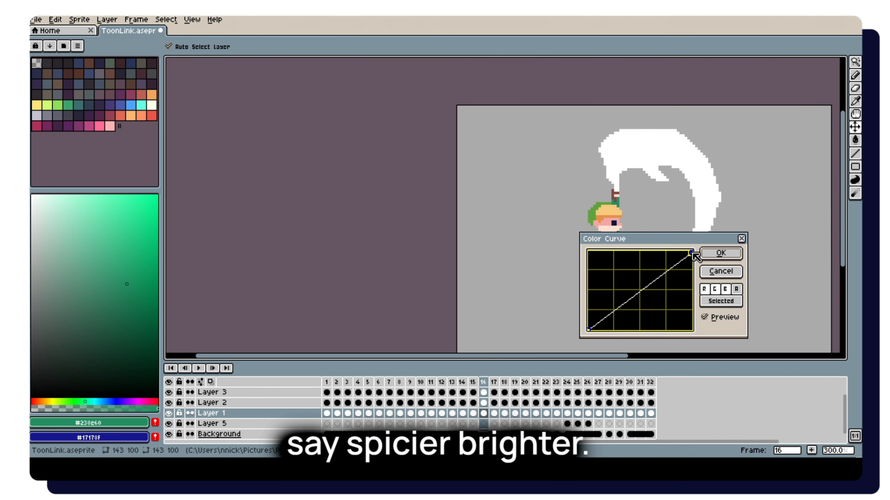
pyautogui.press('Return')
# Compare the brightened impact frame 16 with its neighbouring frames.
pyautogui.press('.')
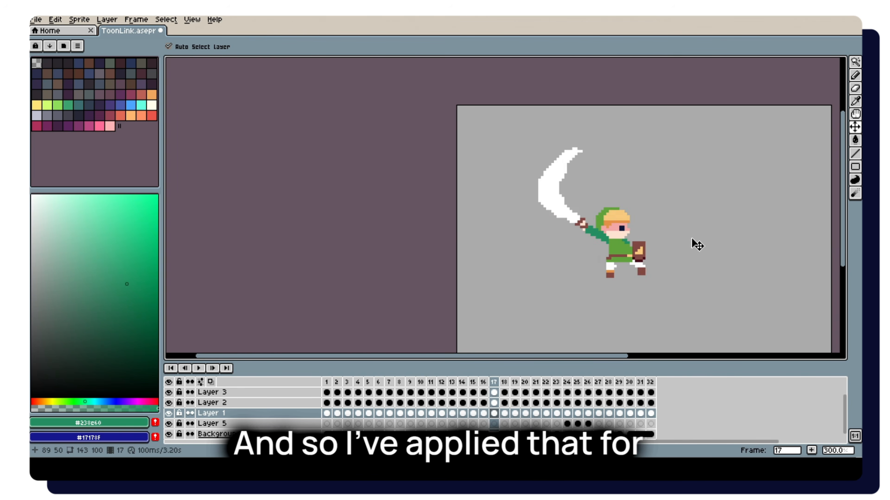
pyautogui.press(',')
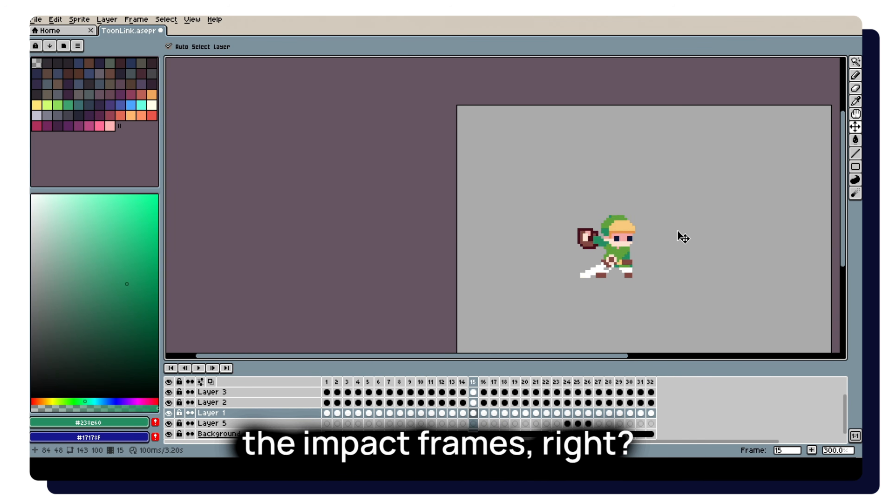
pyautogui.press('Right')
pyautogui.press('Right')
pyautogui.press('Right')
pyautogui.press('Right')
pyautogui.press('Left')
pyautogui.press('Left')
pyautogui.press('Left')
pyautogui.press('Left')
pyautogui.press('Right')
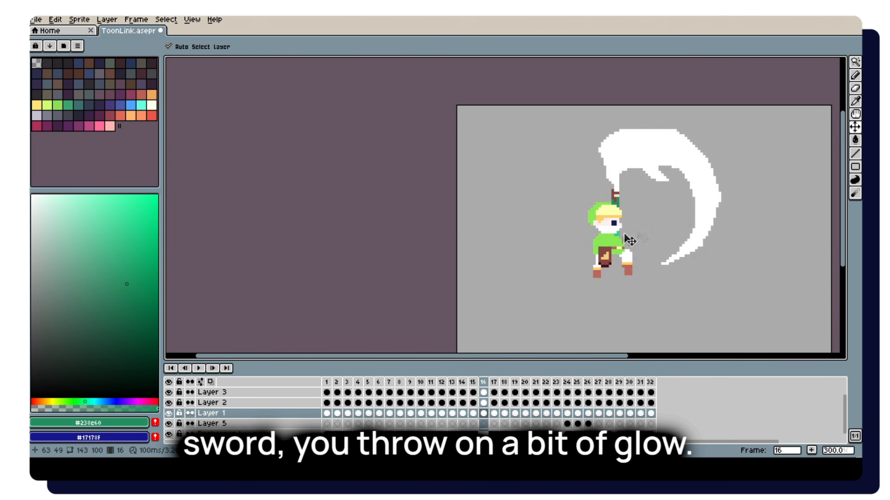
pyautogui.press('Right')
# Try to shift the Layer 1 to 3 cels left in frame 17 and undo the move.
pyautogui.scroll(1, 627, 245)
pyautogui.moveTo(500, 413); pyautogui.dragTo(493, 392)
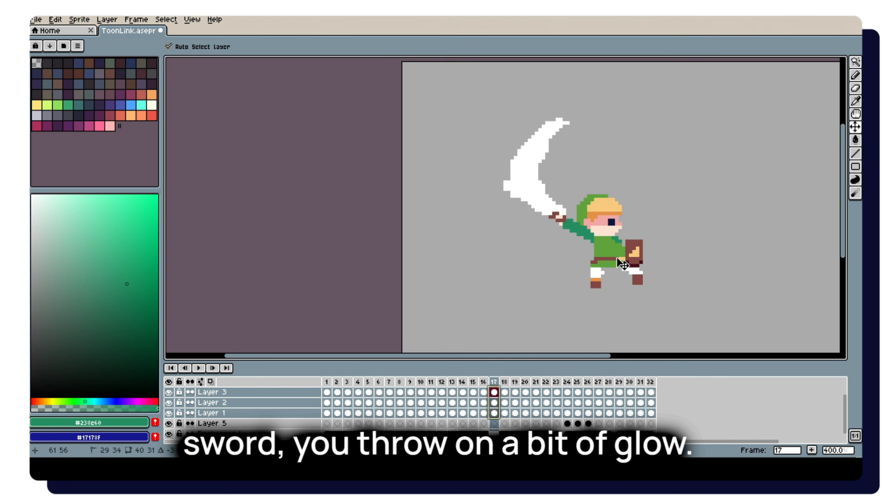
pyautogui.hotkey('ctrl', 'z')
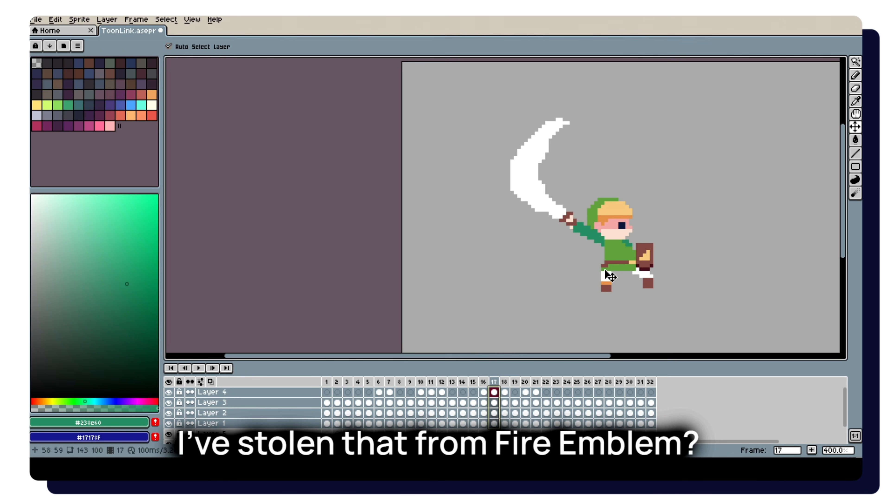
# Shift the character and slash on Layers 1 to 4 left in frame 17 and check them against frame 16 with onion skinning.
pyautogui.moveTo(626, 275); pyautogui.dragTo(608, 272)
pyautogui.click(212, 382)
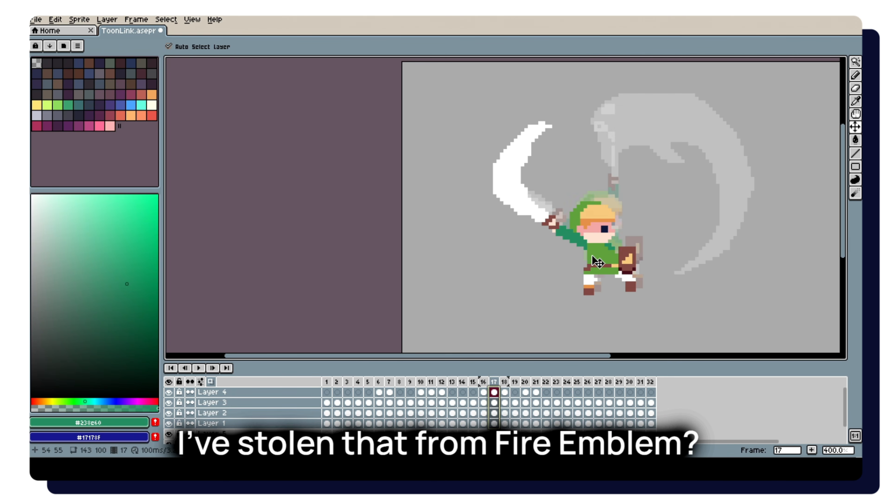
pyautogui.press('Left')
pyautogui.press('Right')
pyautogui.press('Left')
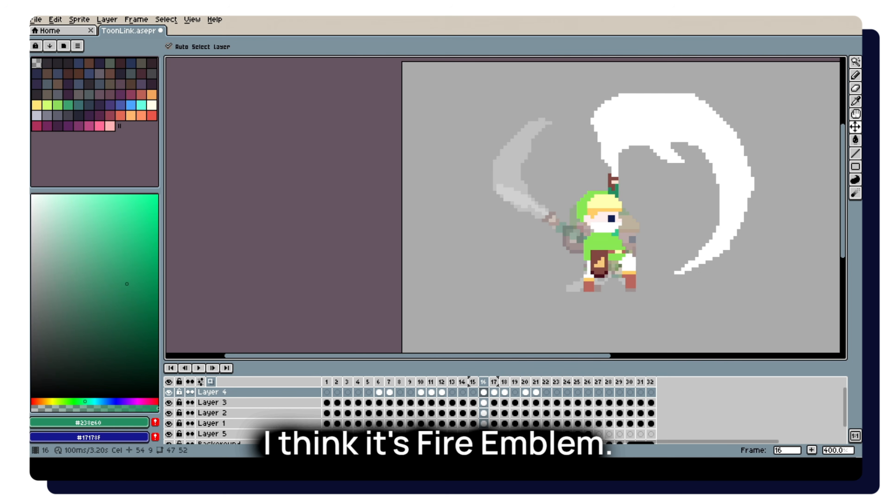
# Nudge the Layer 1 to 4 cels in frame 17 further left and slightly up, comparing with frame 18.
pyautogui.press('Right')
pyautogui.moveTo(494, 424); pyautogui.dragTo(494, 393)
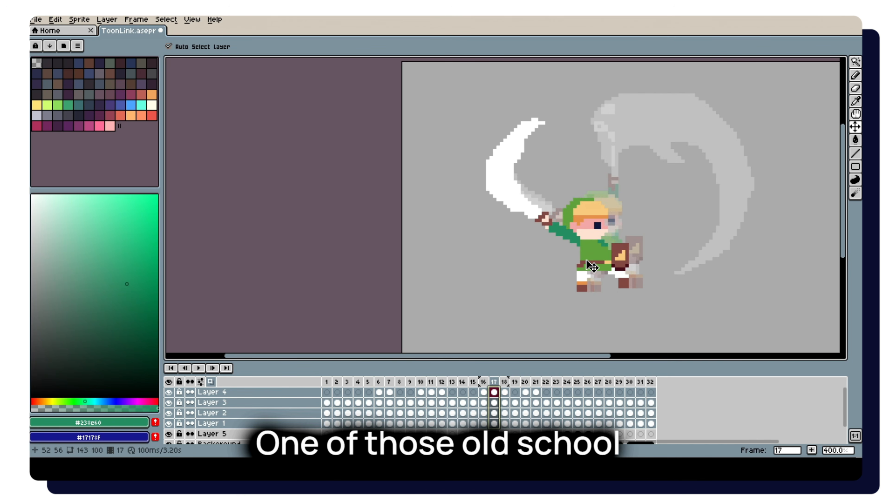
pyautogui.press('Right')
pyautogui.press('Left')
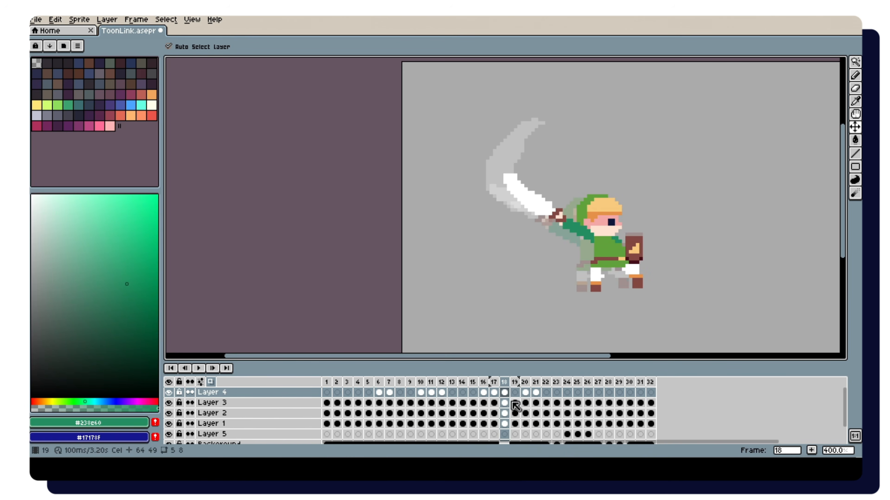
# Play back the full sword combo animation with the whole canvas in view.
pyautogui.press('Return')
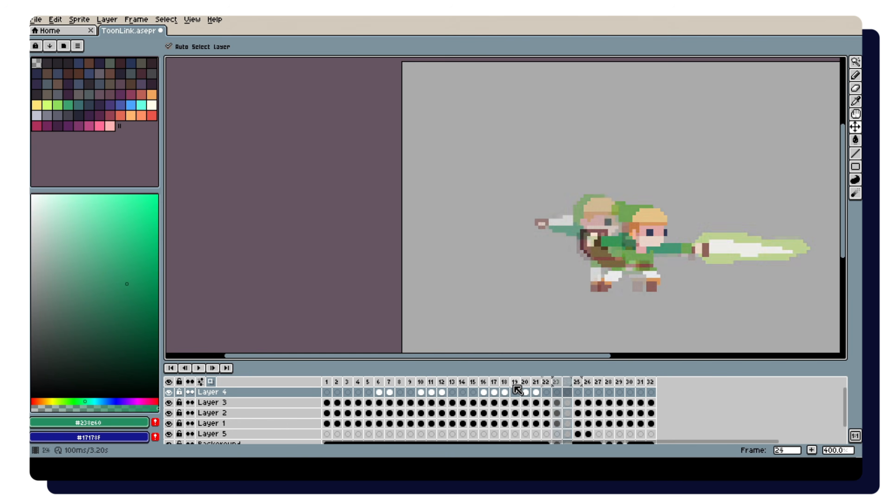
pyautogui.click(474, 403)
pyautogui.scroll(-2, 599, 236)
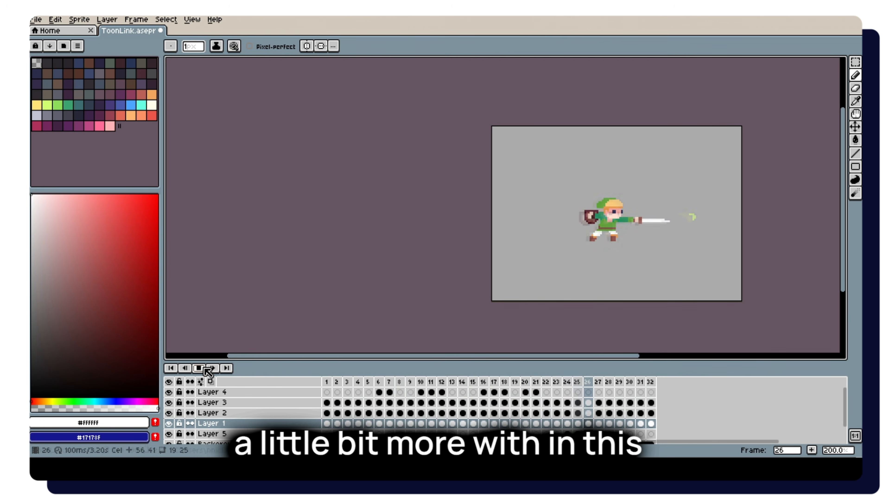
pyautogui.click(212, 367)
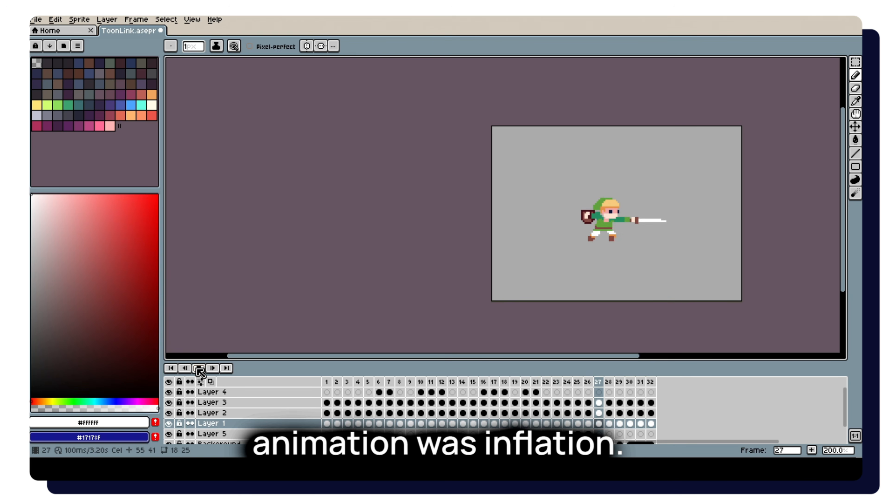
pyautogui.press('Return')
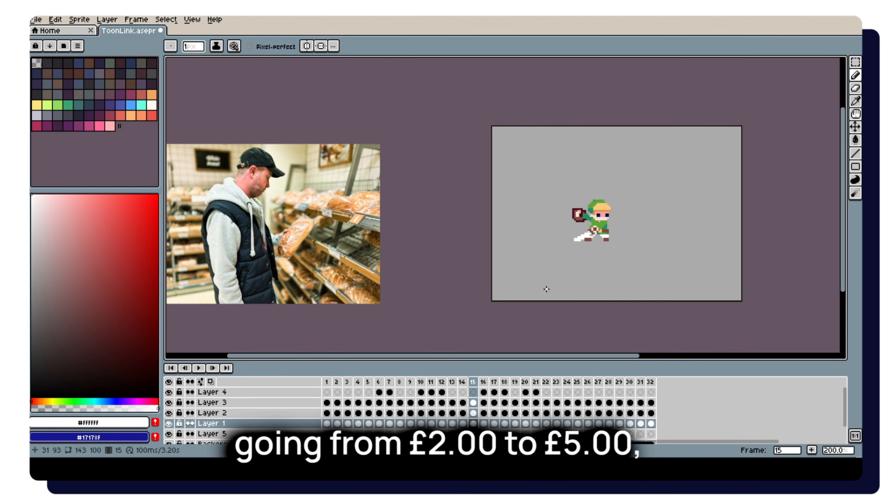
# Enlarge the shield on Layer 3 in frame 15 by stretching its selected upper part, and compare it with frame 16.
pyautogui.press('Right')
pyautogui.press('Right')
pyautogui.press('Right')
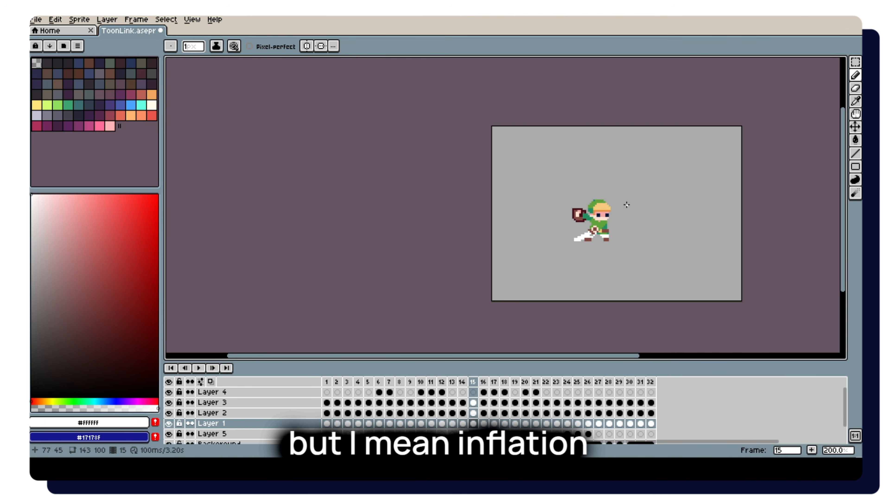
pyautogui.scroll(3, 601, 201)
pyautogui.press('v')
pyautogui.press('Right')
pyautogui.press('Left')
pyautogui.click(552, 232)
pyautogui.scroll(2, 554, 231)
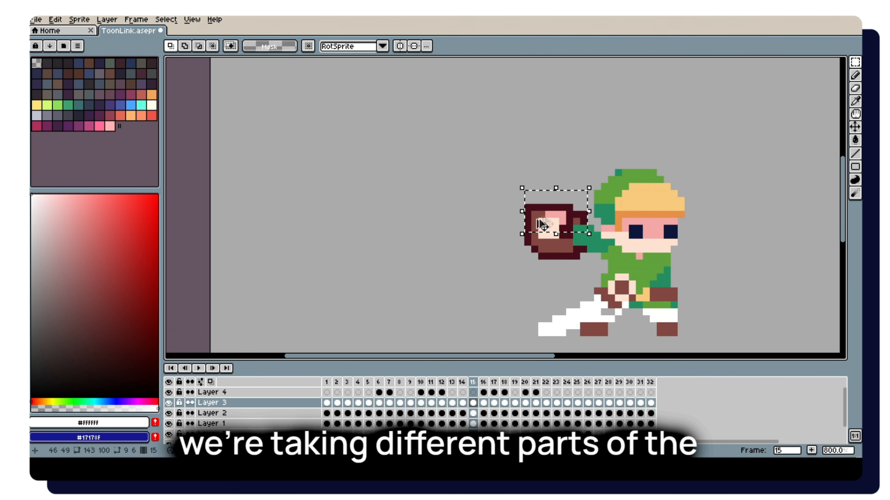
pyautogui.moveTo(541, 224); pyautogui.dragTo(552, 213)
pyautogui.scroll(-2, 608, 240)
pyautogui.press('Right')
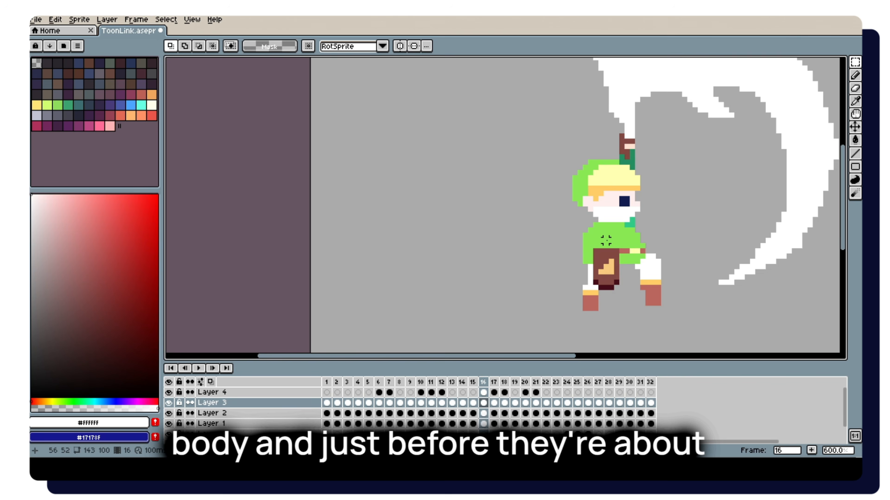
# Thicken the sword blade on Layer 2 in frame 15 with white #ffffff, after comparing the neighbouring frames.
pyautogui.press('Left')
pyautogui.scroll(-1, 625, 235)
pyautogui.scroll(-2, 625, 236)
pyautogui.press('Left')
pyautogui.press('Right')
pyautogui.scroll(4, 599, 252)
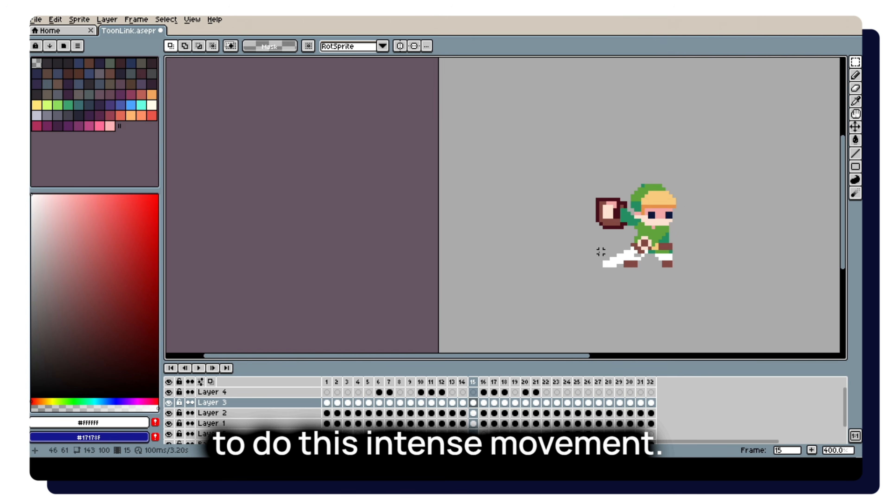
pyautogui.press('b')
pyautogui.hotkey('alt', 'Down')
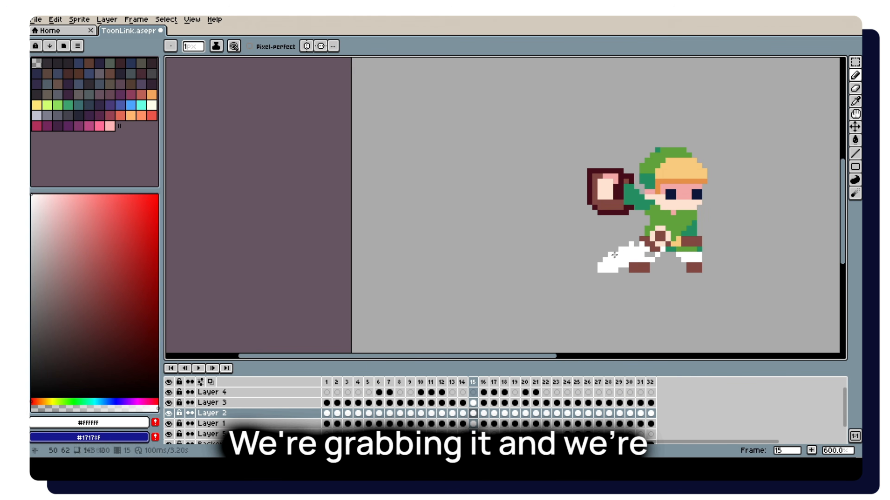
pyautogui.moveTo(614, 255); pyautogui.dragTo(637, 244)
# Mix a pale yellow-green (HSV 79°, 33, 100) and fill the sword blade in frame 15 with it.
pyautogui.press('i')
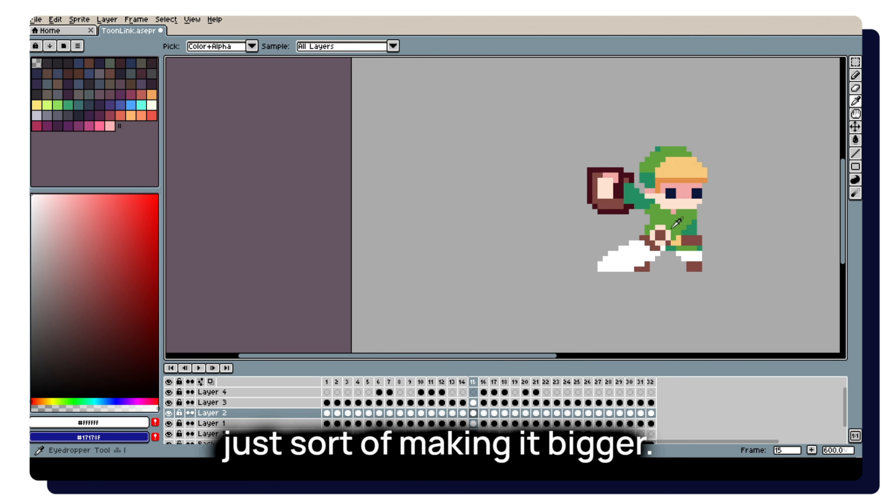
pyautogui.scroll(3, 674, 227)
pyautogui.moveTo(73, 221); pyautogui.dragTo(73, 195)
pyautogui.click(59, 402)
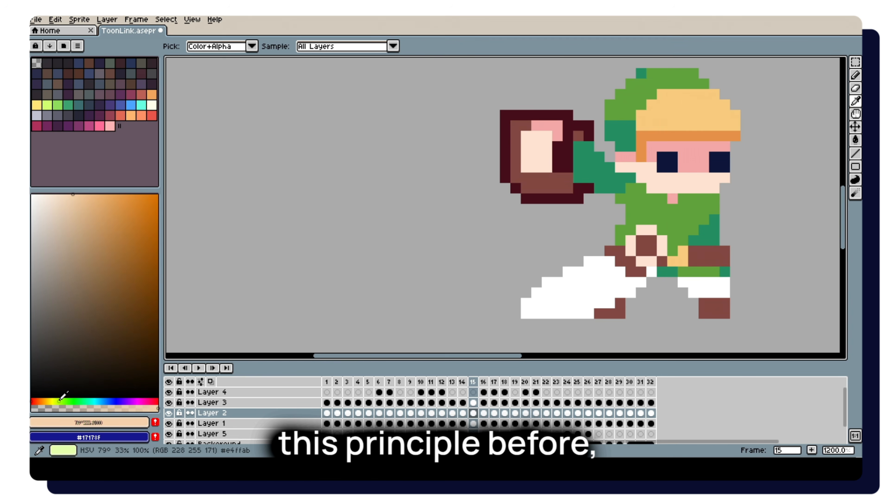
pyautogui.press('g')
pyautogui.click(593, 277)
pyautogui.scroll(-4, 594, 279)
pyautogui.scroll(-2, 636, 266)
# Play back the animation to check the inflated shield and glowing sword before the slash in frame 16.
pyautogui.press('Left')
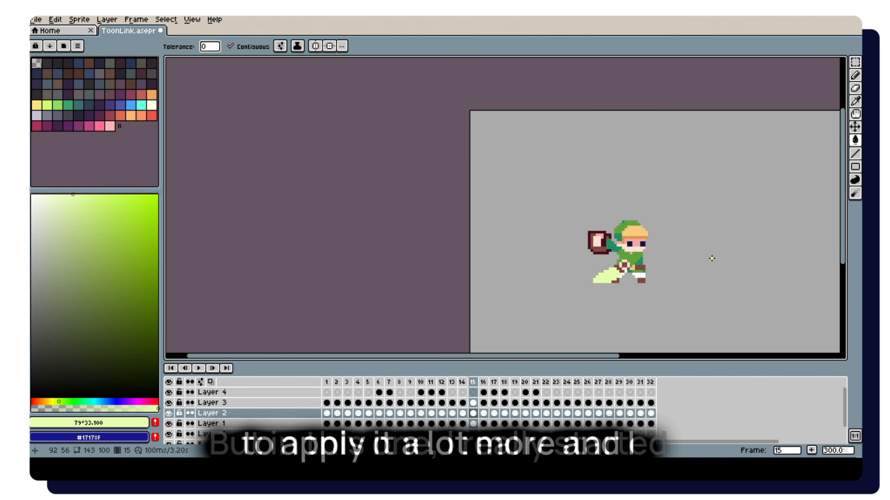
pyautogui.press('Left')
pyautogui.scroll(-1, 707, 260)
pyautogui.press('Return')
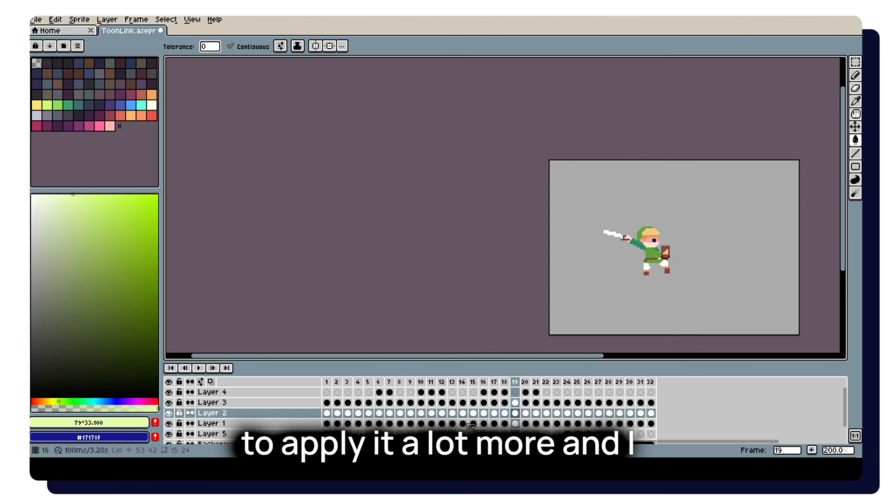
pyautogui.click(462, 403)
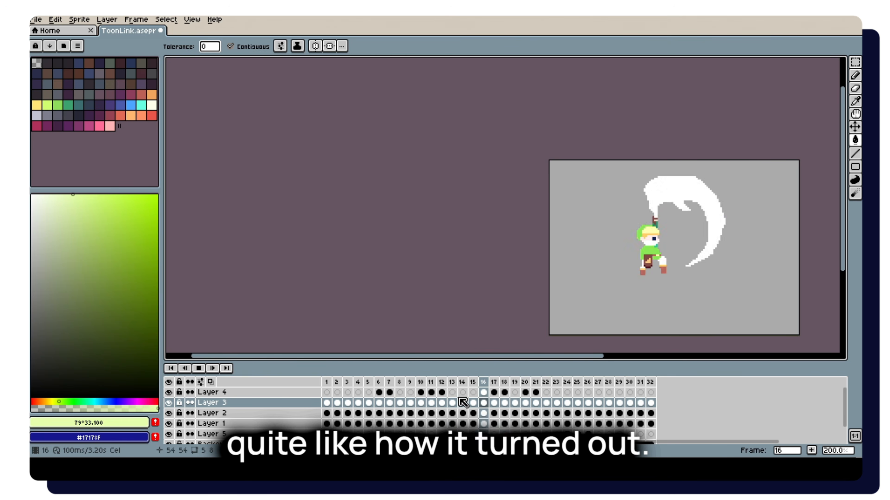
pyautogui.press('Return')
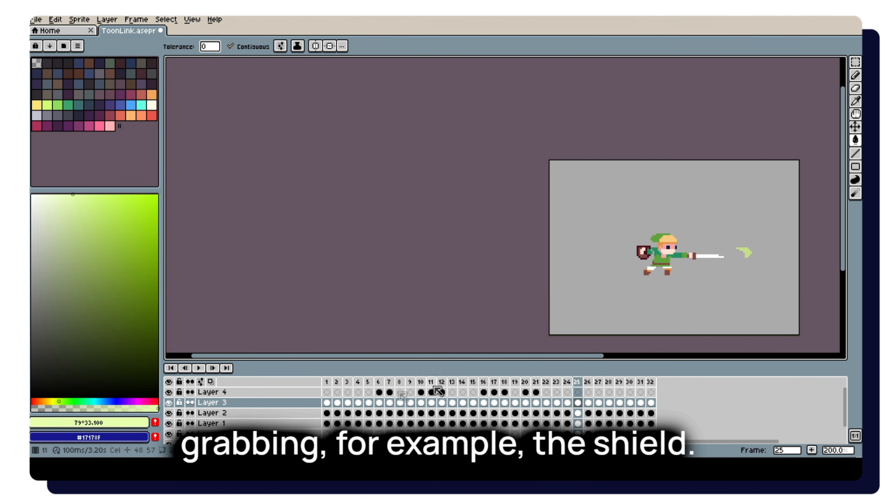
# Fill the sword on Layer 2 in frame 9 with the pale yellow-green and widen its blade into a curved shape.
pyautogui.click(390, 393)
pyautogui.scroll(4, 566, 256)
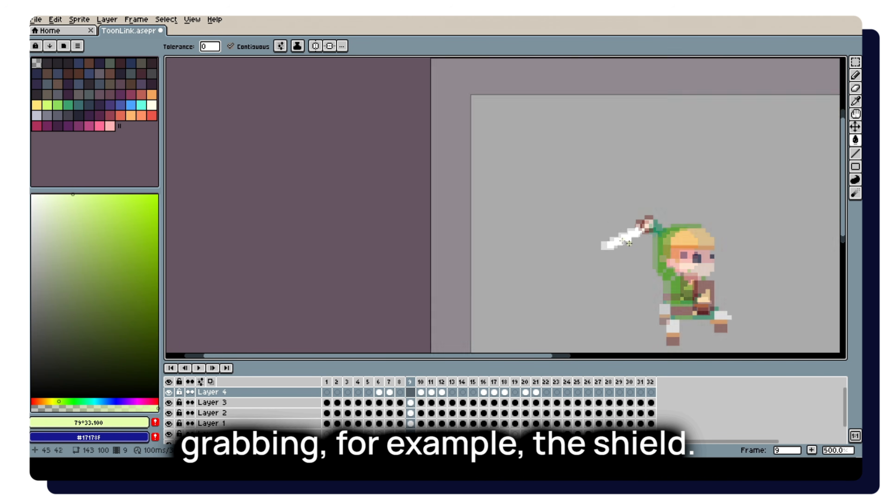
pyautogui.press('v')
pyautogui.click(634, 242)
pyautogui.press('g')
pyautogui.click(628, 233)
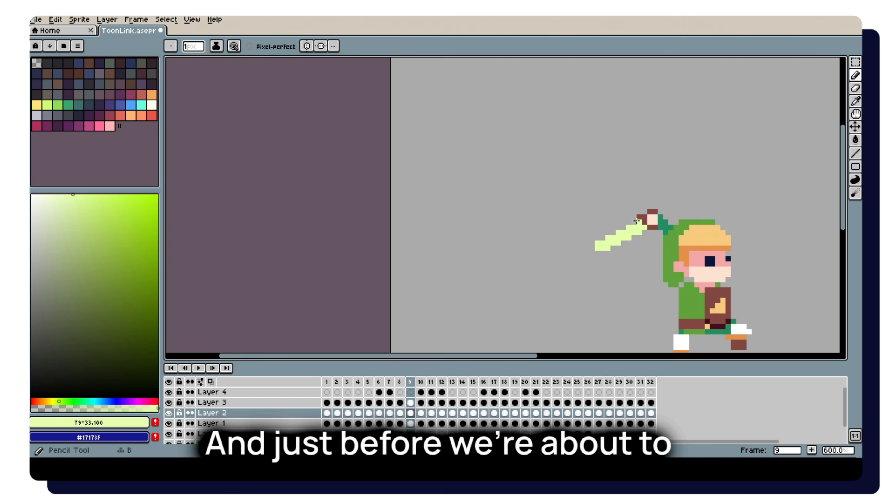
pyautogui.moveTo(636, 221); pyautogui.dragTo(595, 246)
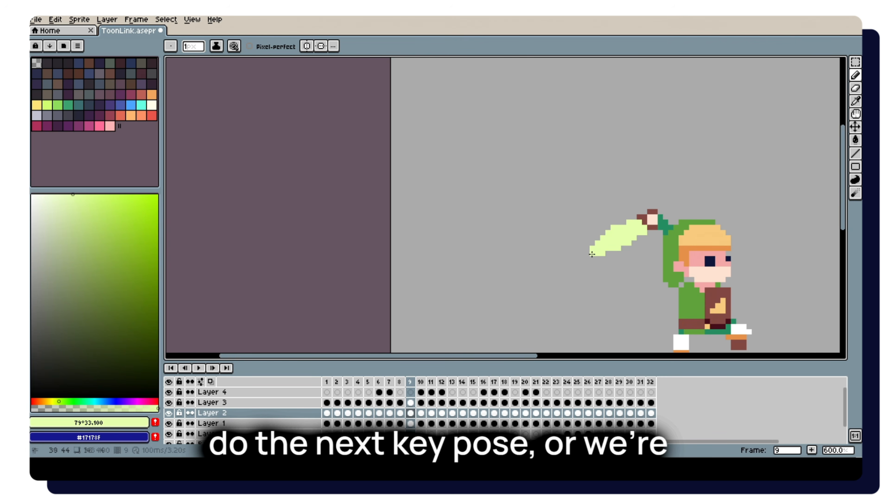
pyautogui.scroll(-3, 709, 185)
# Fill the white slash trail in frame 10 with the pale yellow-green.
pyautogui.press('Right')
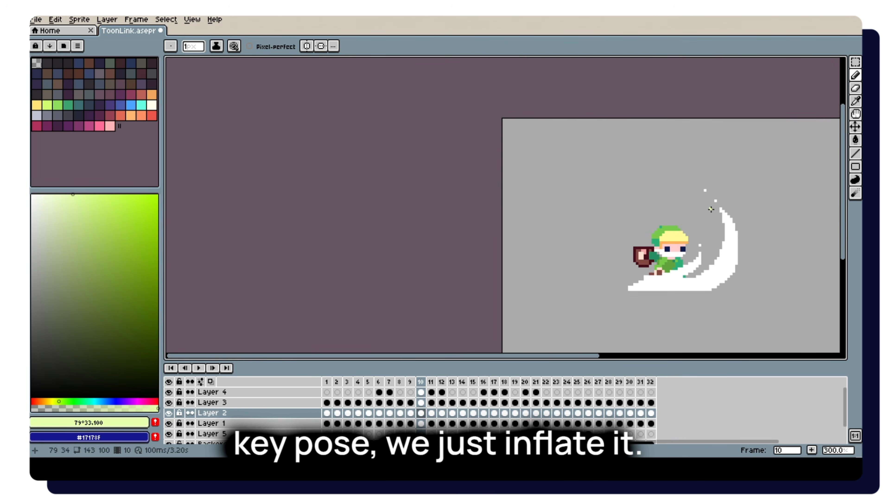
pyautogui.scroll(2, 684, 278)
pyautogui.press('g')
pyautogui.click(672, 289)
pyautogui.hotkey('ctrl', 'z')
pyautogui.keyDown('ctrl'); pyautogui.click(671, 289); pyautogui.keyUp('ctrl')
pyautogui.click(671, 288)
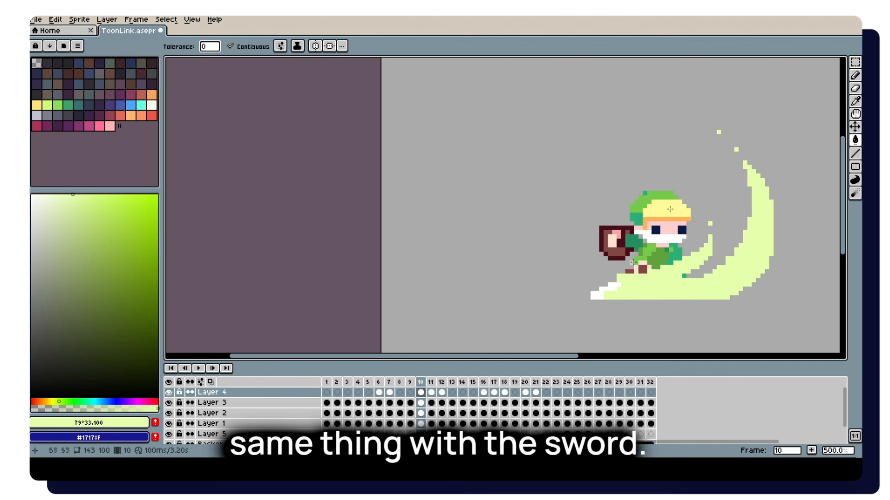
# Fill the remaining white sword tip in frame 10 with the same pale yellow-green as the slash trail.
pyautogui.click(606, 284)
pyautogui.hotkey('ctrl', 'z')
pyautogui.keyDown('ctrl'); pyautogui.click(614, 292); pyautogui.keyUp('ctrl')
pyautogui.click(613, 292)
# Play back the animation and step through the later swing frames to review the anticipation and slash colours.
pyautogui.scroll(-2, 613, 290)
pyautogui.scroll(-2, 670, 258)
pyautogui.press('Return')
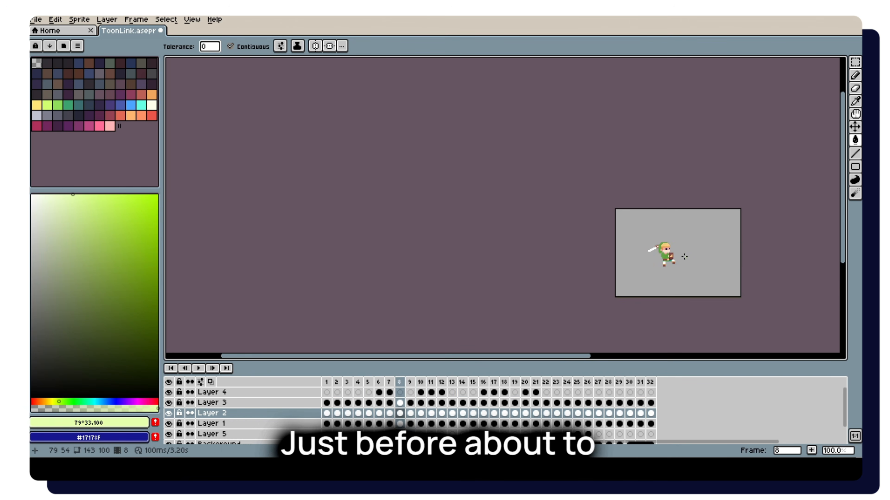
pyautogui.click(435, 392)
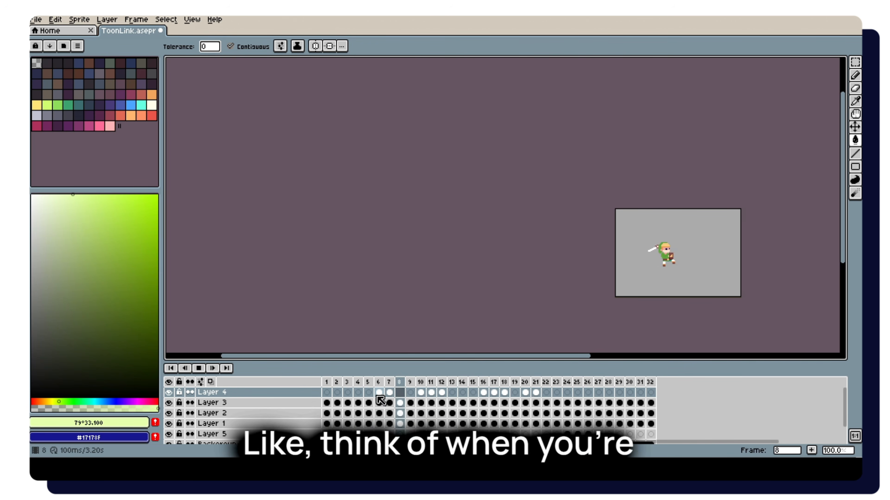
pyautogui.scroll(1, 678, 231)
pyautogui.press('Right')
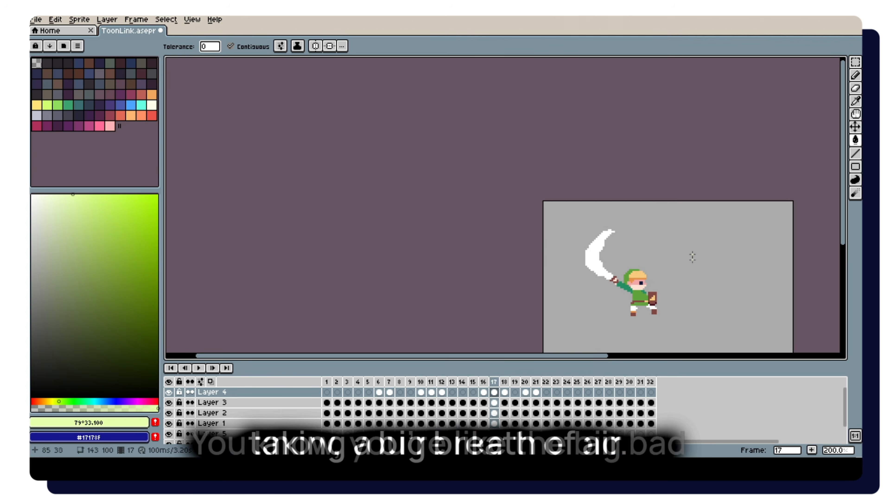
pyautogui.press('Right')
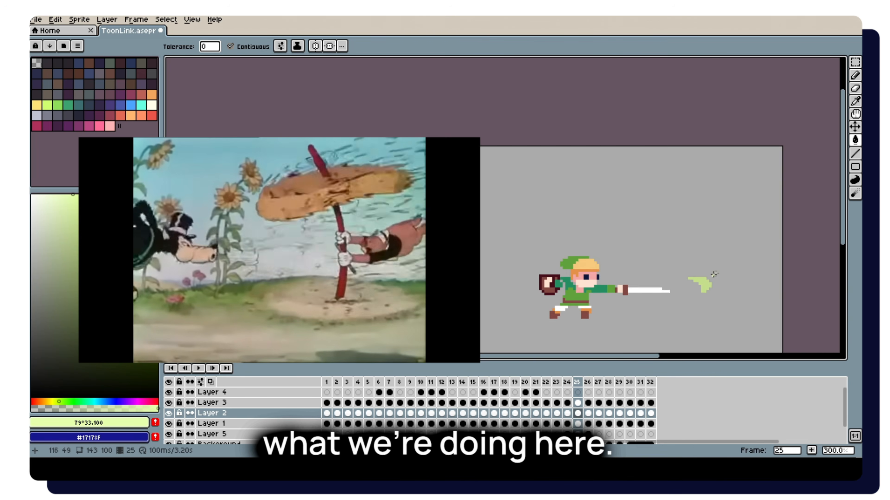
# Darken the fading slash remnant on Layer 5 in frame 26 with green (HSV 91°, 64, 55) and save the file.
pyautogui.scroll(1, 706, 278)
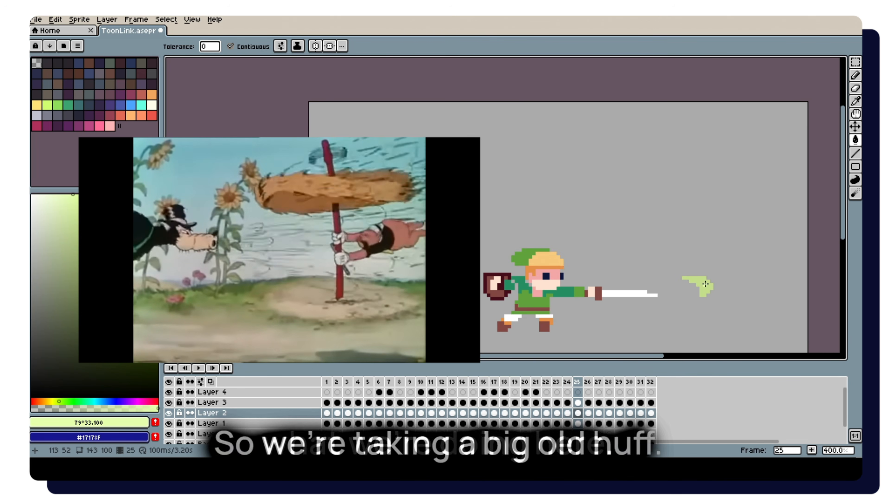
pyautogui.press('i')
pyautogui.click(704, 285)
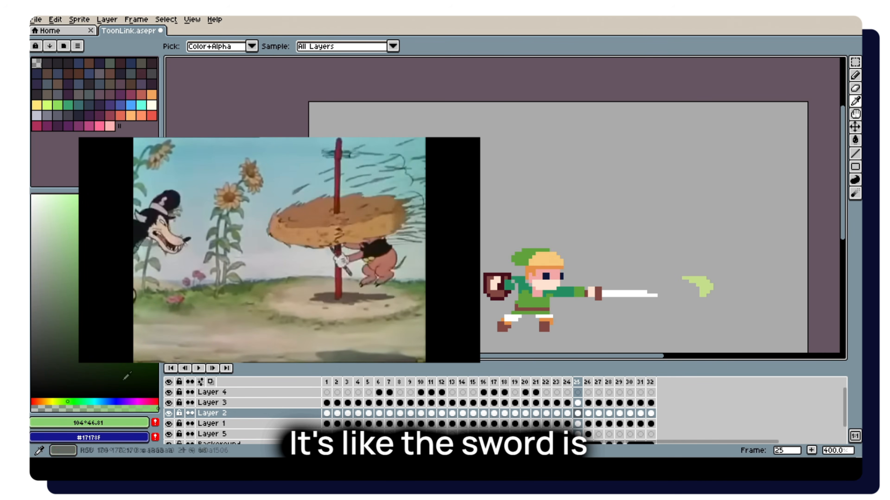
pyautogui.press('v')
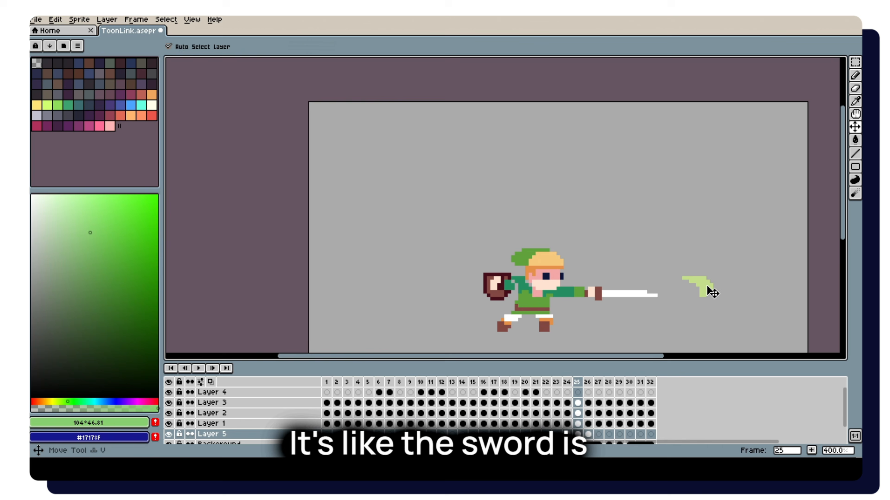
pyautogui.press('g')
pyautogui.press('Right')
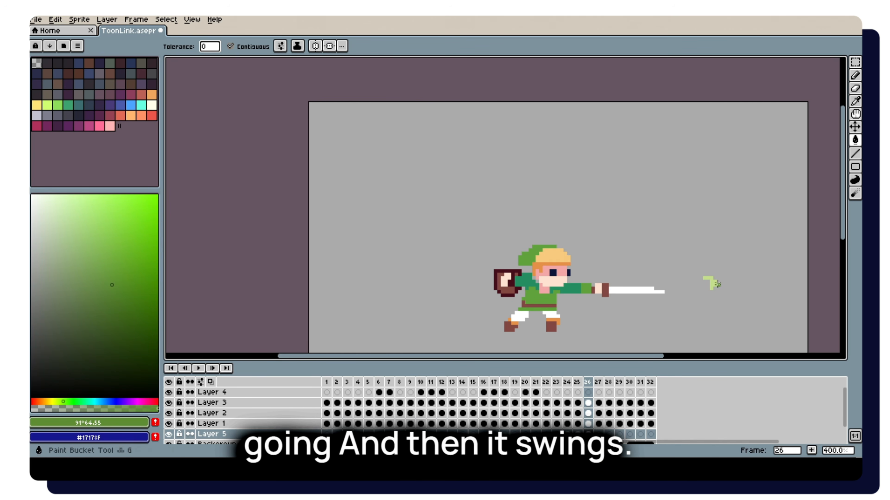
pyautogui.hotkey('ctrl', 's')
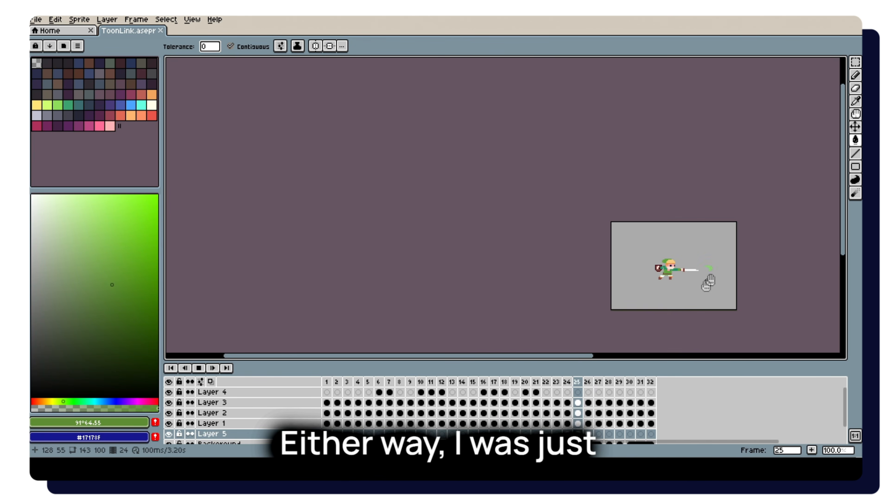
# Add a small upright tuft to the front of the hair on Layer 1 in frame 11 using hair colour #f8ca7d.
pyautogui.scroll(1, 704, 272)
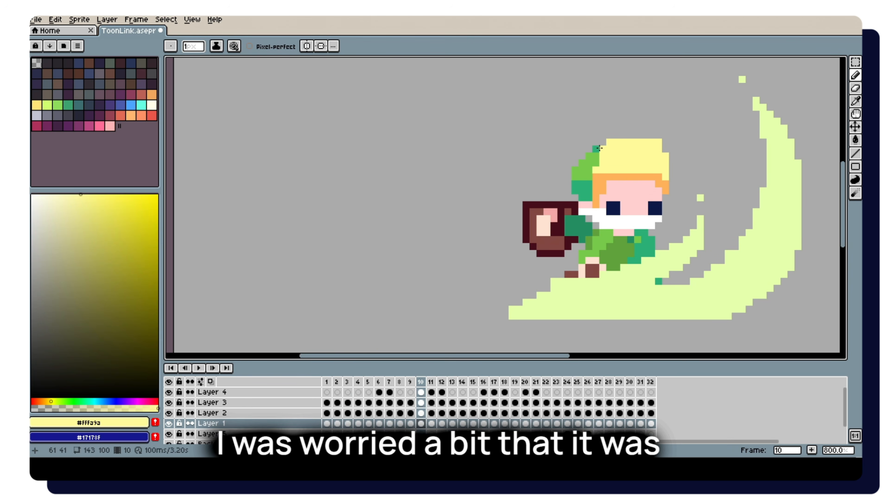
pyautogui.scroll(-2, 662, 128)
pyautogui.press('Right')
pyautogui.scroll(5, 658, 150)
pyautogui.press('i')
pyautogui.click(598, 169)
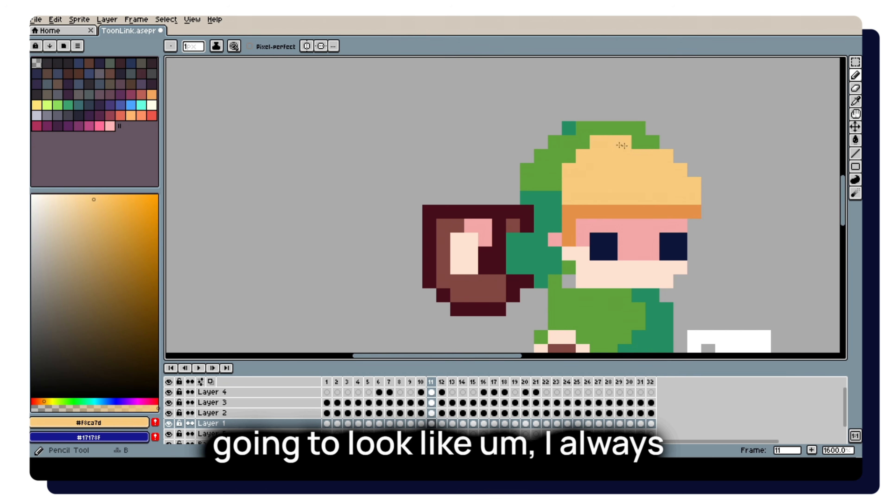
pyautogui.click(646, 142)
pyautogui.moveTo(682, 163); pyautogui.dragTo(680, 143)
# Raise part of the fringe in frame 11 by painting skin pink into its lower edge and orange #e59049 above it.
pyautogui.keyDown('alt'); pyautogui.click(651, 225); pyautogui.keyUp('alt')
pyautogui.moveTo(639, 213); pyautogui.dragTo(652, 212)
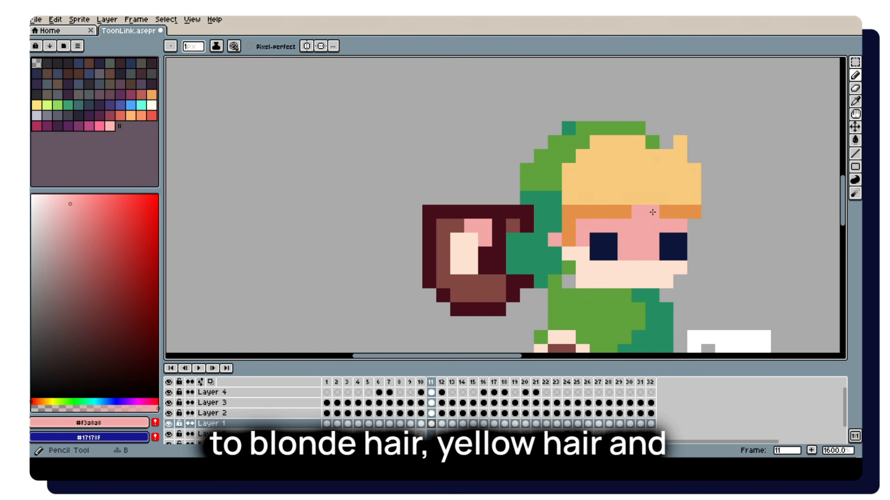
pyautogui.hotkey('ctrl', 'z')
pyautogui.moveTo(596, 211); pyautogui.dragTo(639, 211)
pyautogui.keyDown('alt'); pyautogui.click(651, 210); pyautogui.keyUp('alt')
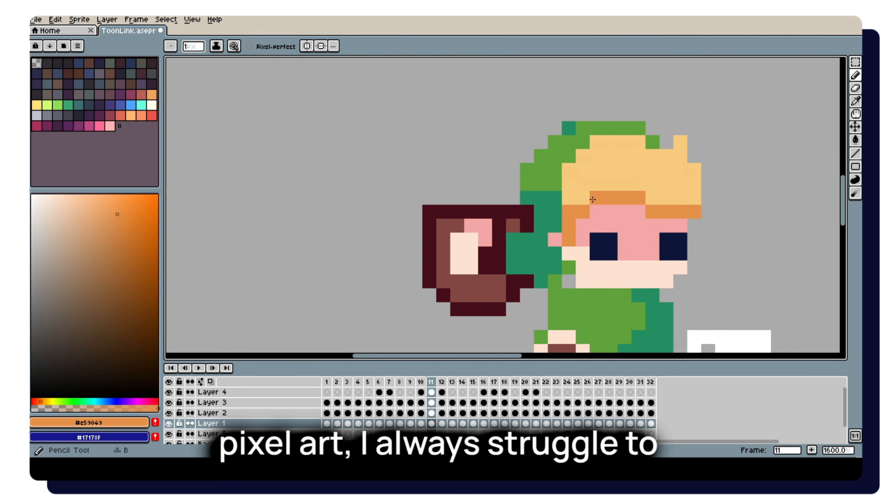
pyautogui.scroll(-4, 593, 200)
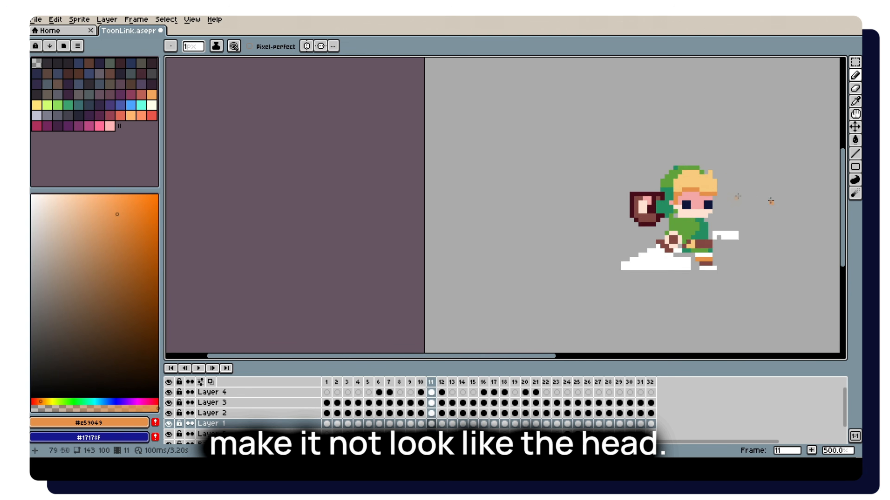
pyautogui.scroll(-2, 770, 201)
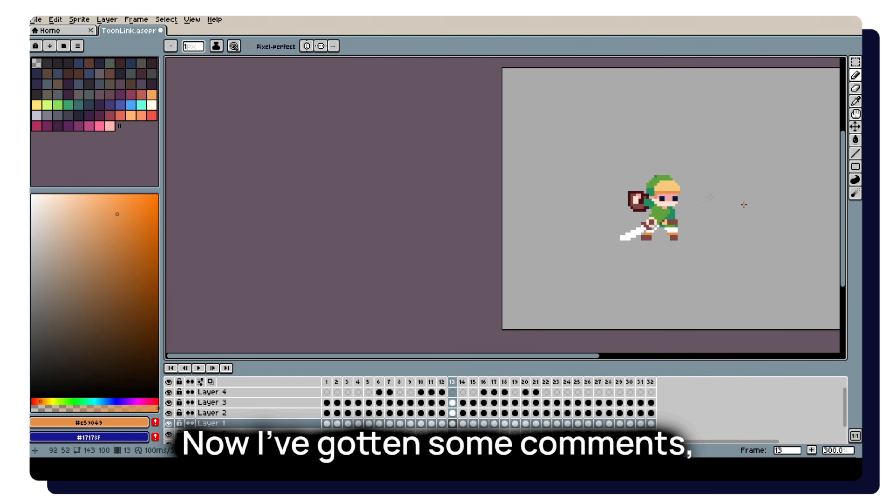
# Reshape the hair and hat edge on Layer 1 in frame 14 with #f8ca7d and green #60a33c, comparing it with frames 12 and 13.
pyautogui.scroll(3, 676, 137)
pyautogui.scroll(3, 710, 264)
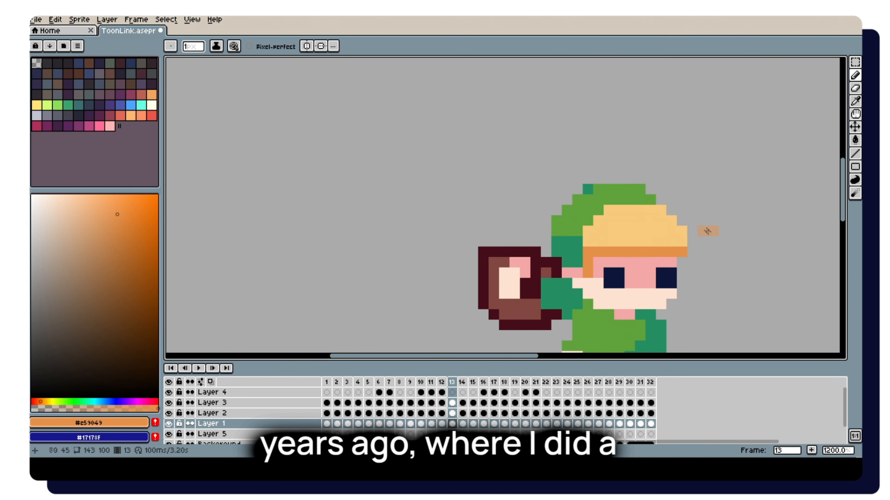
pyautogui.keyDown('alt'); pyautogui.click(681, 232); pyautogui.keyUp('alt')
pyautogui.press('.')
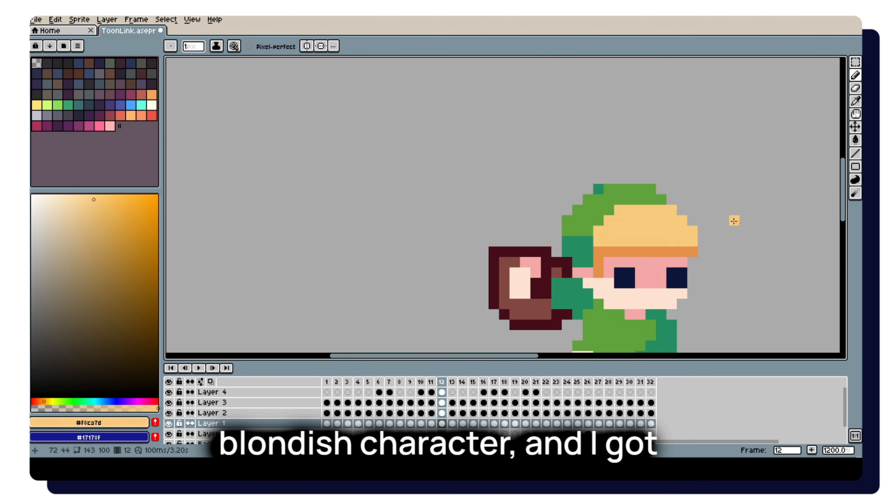
pyautogui.press('.')
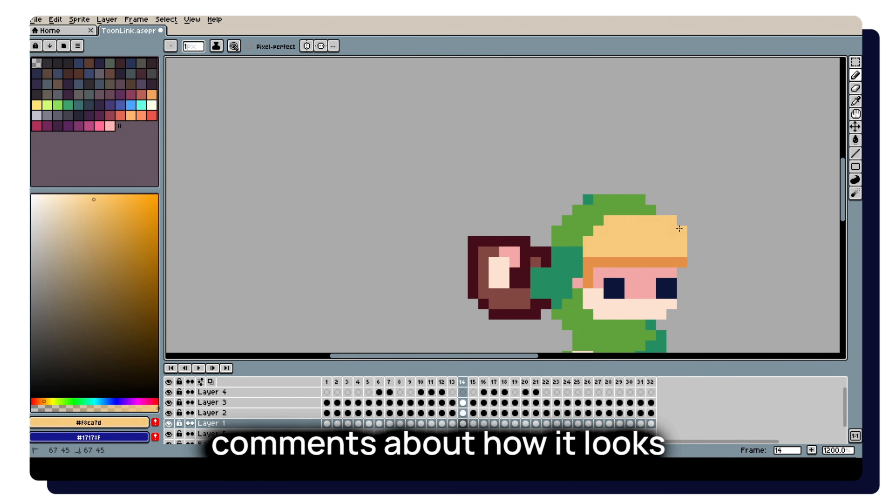
pyautogui.keyDown('alt'); pyautogui.click(589, 225); pyautogui.keyUp('alt')
pyautogui.scroll(-3, 597, 228)
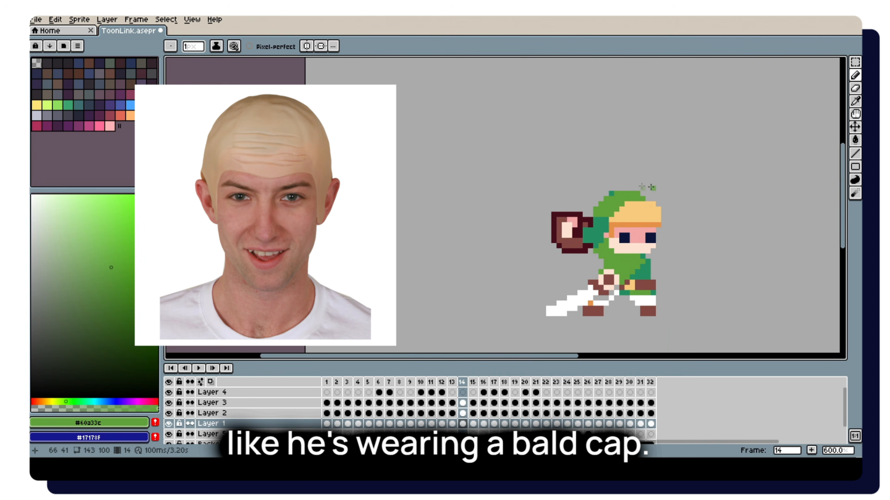
pyautogui.press(',')
pyautogui.press(',')
pyautogui.press(',')
pyautogui.press(',')
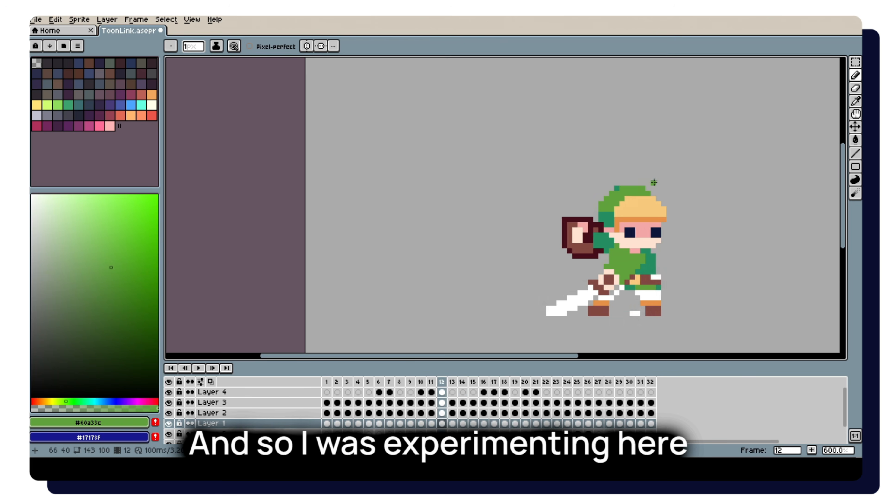
# Extend the front of the hair on Layer 1 in frame 16 with #ffffb2 and the orange line beneath it with #ffcd67.
pyautogui.scroll(-3, 681, 166)
pyautogui.scroll(-1, 690, 160)
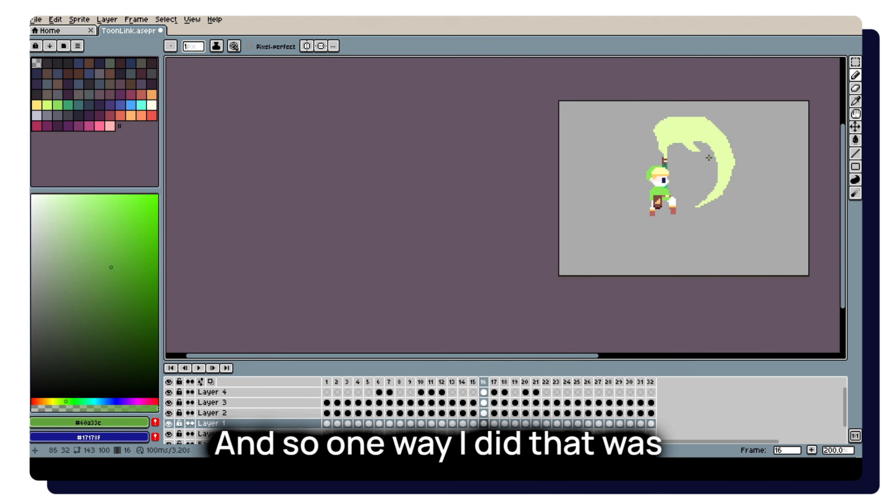
pyautogui.scroll(5, 680, 174)
pyautogui.keyDown('alt'); pyautogui.click(623, 170); pyautogui.keyUp('alt')
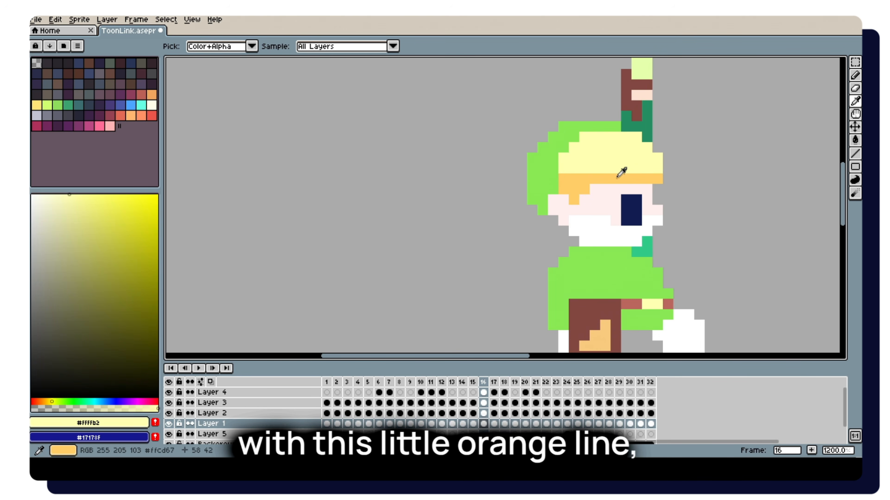
pyautogui.keyDown('alt'); pyautogui.click(618, 177); pyautogui.keyUp('alt')
pyautogui.keyDown('alt'); pyautogui.click(645, 172); pyautogui.keyUp('alt')
# Push the front of the hair outside the head outline in frames 17 to 19 using hair colour #f8ca7d.
pyautogui.press('.')
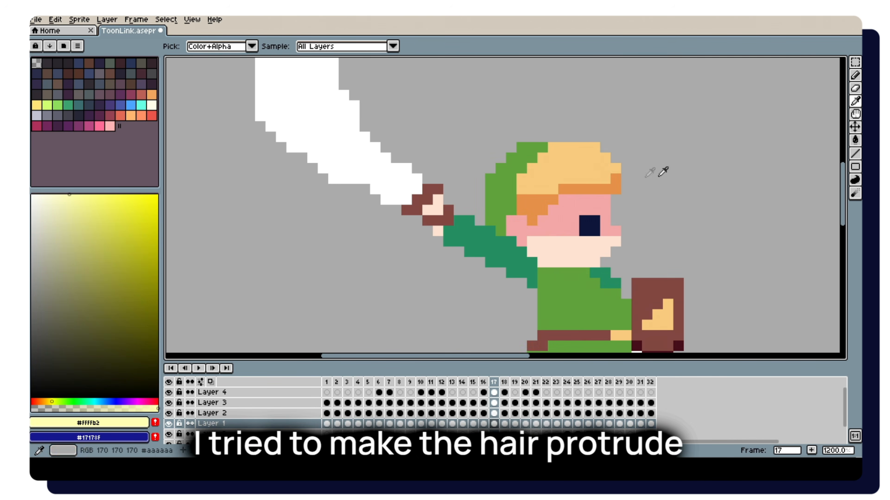
pyautogui.keyDown('alt'); pyautogui.click(602, 168); pyautogui.keyUp('alt')
pyautogui.press('.')
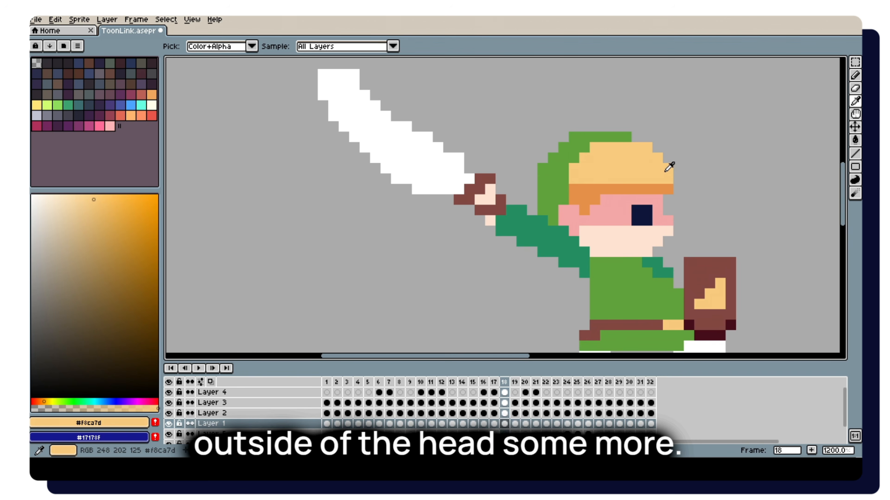
pyautogui.press('.')
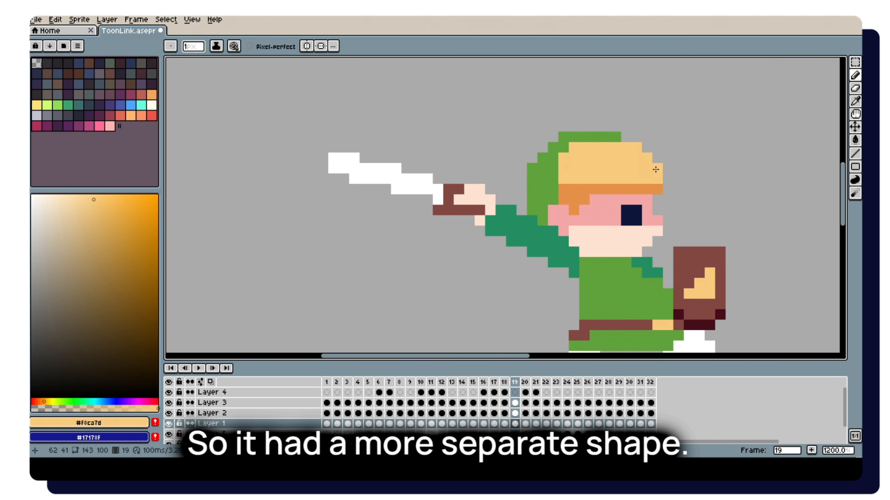
# Extend the back of the hair in frame 20 with #f8ca7d and its lower line with orange #e59049, comparing the adjacent frame.
pyautogui.press('.')
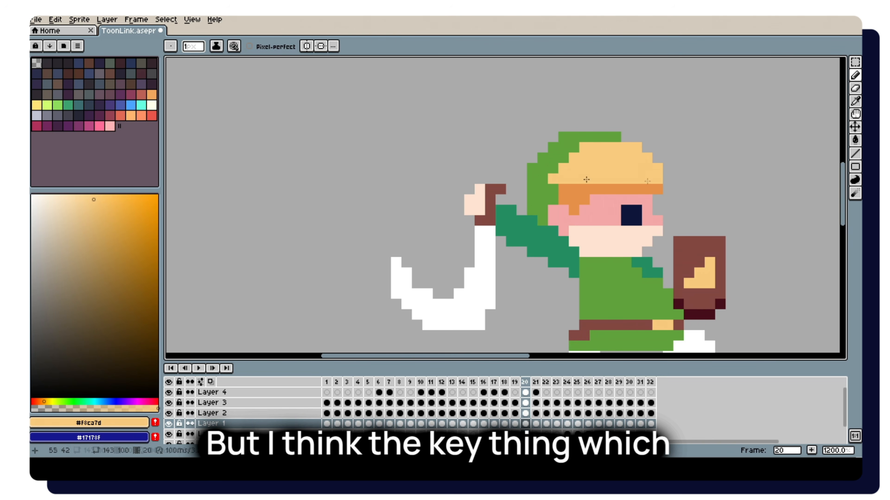
pyautogui.hotkey('ctrl', 'z')
pyautogui.click(657, 168)
pyautogui.keyDown('alt'); pyautogui.click(564, 189); pyautogui.keyUp('alt')
pyautogui.press('b')
pyautogui.click(554, 189)
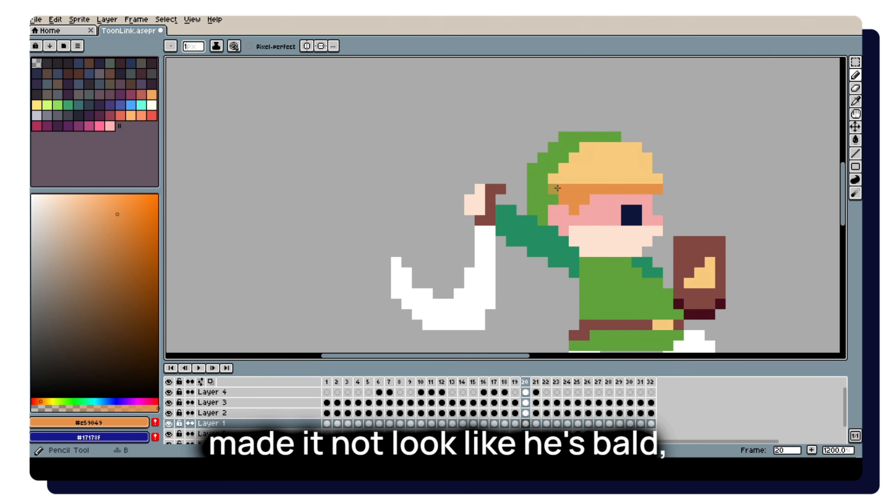
pyautogui.press('.')
pyautogui.press(',')
# Make the front of the hair protrude from the head in frame 23 using #f8ca7d.
pyautogui.scroll(-3, 627, 168)
pyautogui.press('Right')
pyautogui.scroll(-2, 665, 157)
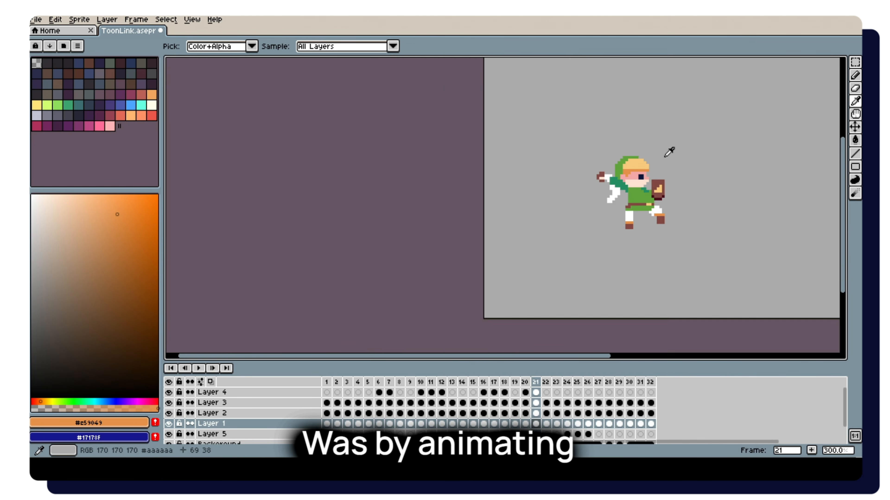
pyautogui.press('Right')
pyautogui.scroll(5, 654, 157)
pyautogui.press('Right')
pyautogui.scroll(1, 644, 160)
pyautogui.click(631, 183)
pyautogui.press('b')
pyautogui.click(635, 175)
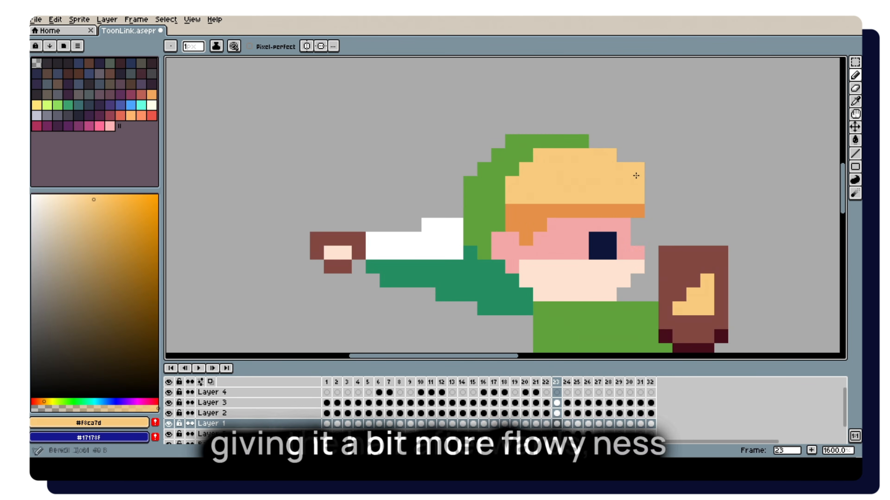
# Sweep the hair back over the hat on Layer 1 in frame 24 with #ffe990 and trim its front edge.
pyautogui.press('Right')
pyautogui.scroll(-2, 718, 171)
pyautogui.moveTo(743, 172); pyautogui.dragTo(611, 156)
pyautogui.scroll(1, 611, 156)
pyautogui.press('alt')
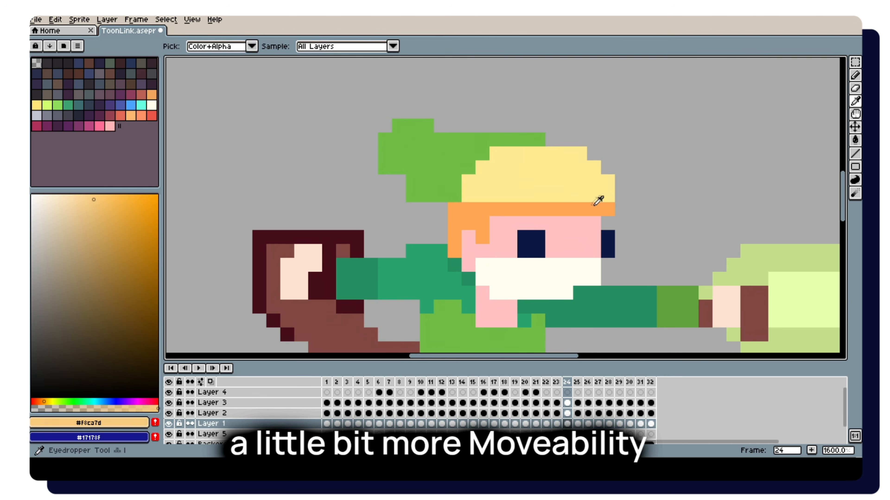
pyautogui.moveTo(609, 210); pyautogui.dragTo(608, 168)
pyautogui.keyDown('alt'); pyautogui.click(581, 176); pyautogui.keyUp('alt')
pyautogui.moveTo(426, 167); pyautogui.dragTo(468, 139)
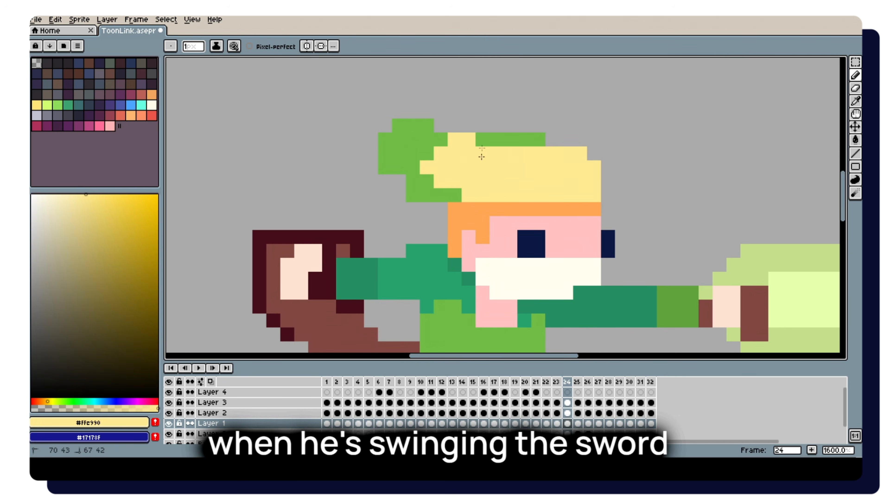
# Raise the fringe in frame 24 by painting skin pink #ffc1c1 into its lower edge and orange #ffa654 above it.
pyautogui.scroll(-5, 539, 141)
pyautogui.scroll(4, 590, 125)
pyautogui.keyDown('alt'); pyautogui.click(596, 156); pyautogui.keyUp('alt')
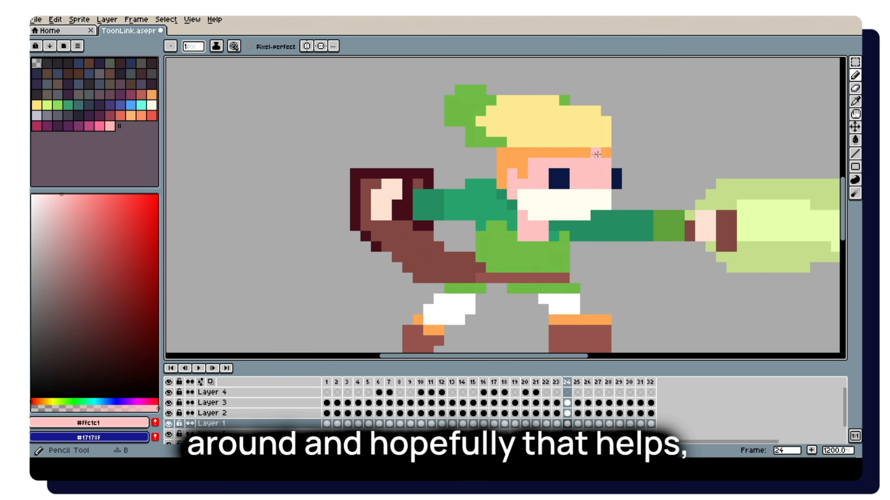
pyautogui.keyDown('alt'); pyautogui.click(533, 153); pyautogui.keyUp('alt')
pyautogui.moveTo(540, 142); pyautogui.dragTo(529, 144)
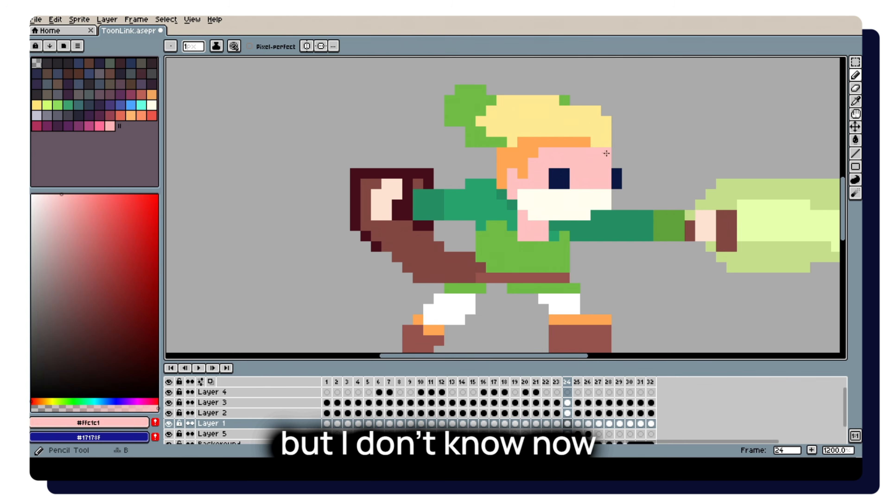
# Extend the front of the hair in frame 25 with #f8ca7d, comparing it with the neighbouring frames.
pyautogui.scroll(-6, 647, 133)
pyautogui.press('Right')
pyautogui.scroll(7, 646, 133)
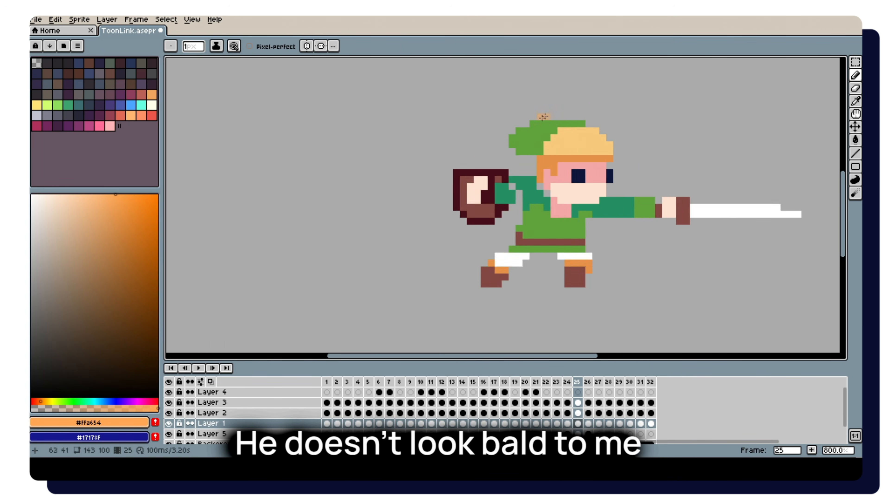
pyautogui.keyDown('alt'); pyautogui.click(629, 147); pyautogui.keyUp('alt')
pyautogui.scroll(-4, 623, 143)
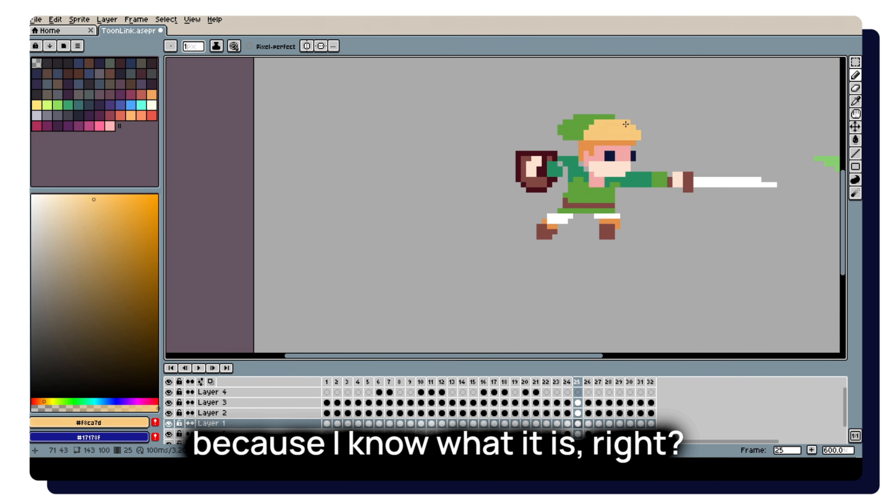
pyautogui.press('Right')
pyautogui.press('Right')
pyautogui.scroll(3, 665, 135)
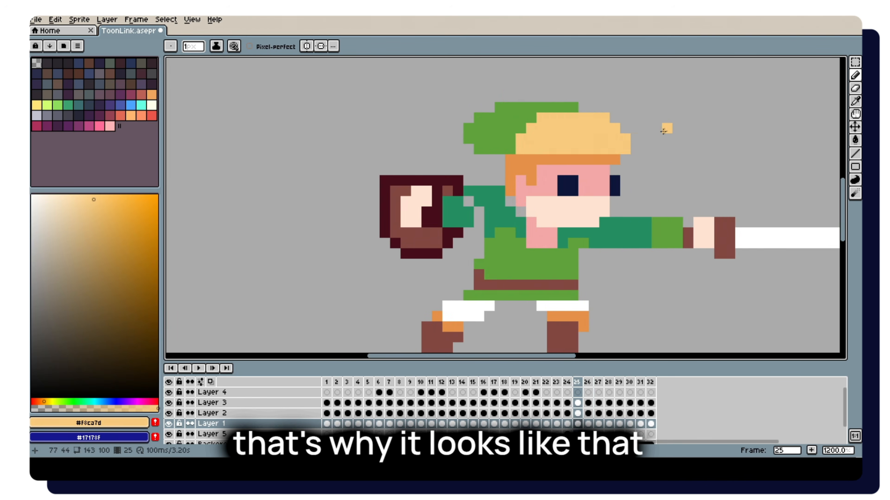
pyautogui.press('Left')
pyautogui.press('Left')
# Refine the hair shape in frames 26 to 28 with #f8ca7d and adjust the hat edge in frame 28 with green #60a33c.
pyautogui.press('Right')
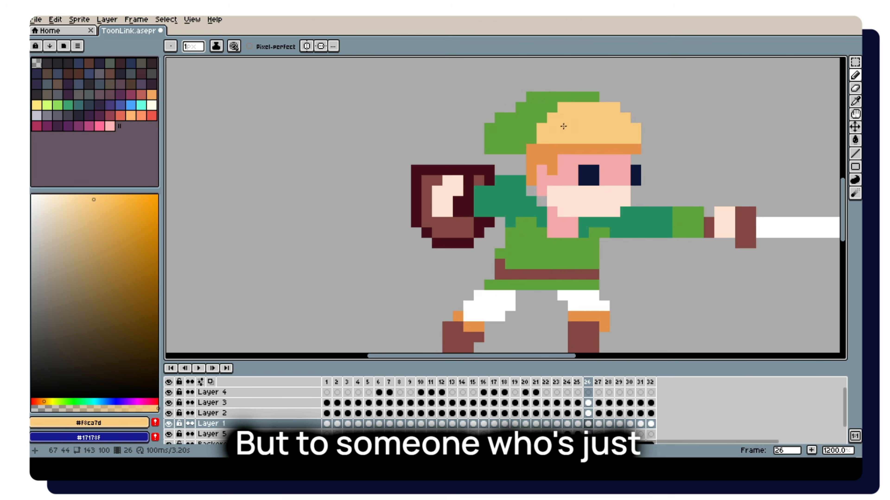
pyautogui.press('Right')
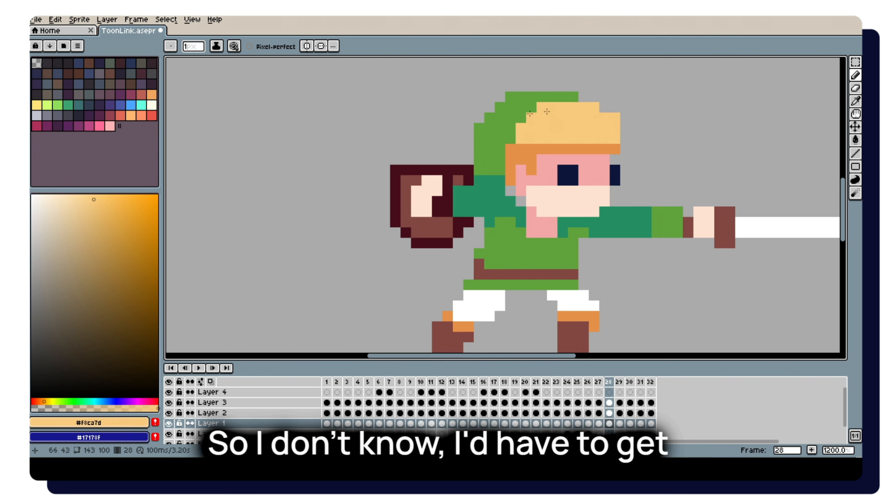
pyautogui.keyDown('alt'); pyautogui.click(521, 109); pyautogui.keyUp('alt')
pyautogui.scroll(-3, 579, 94)
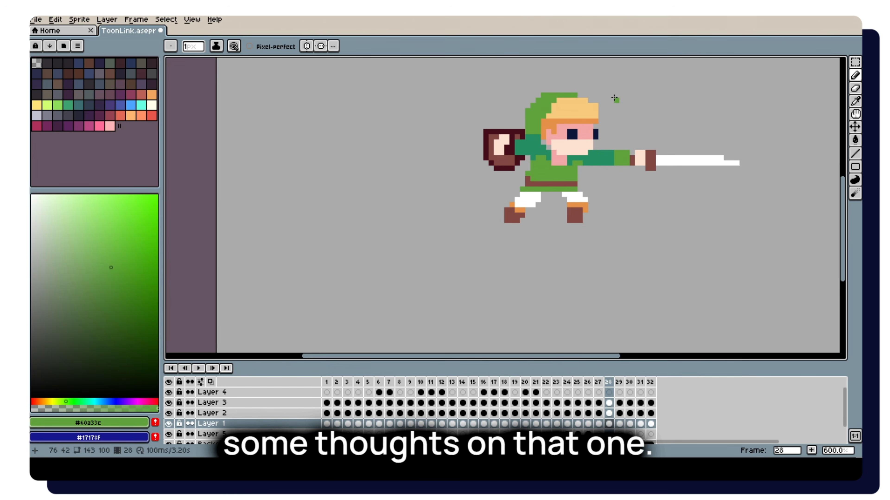
# Play back the animation to review the hair movement.
pyautogui.press('.')
pyautogui.scroll(-2, 616, 98)
pyautogui.press('Return')
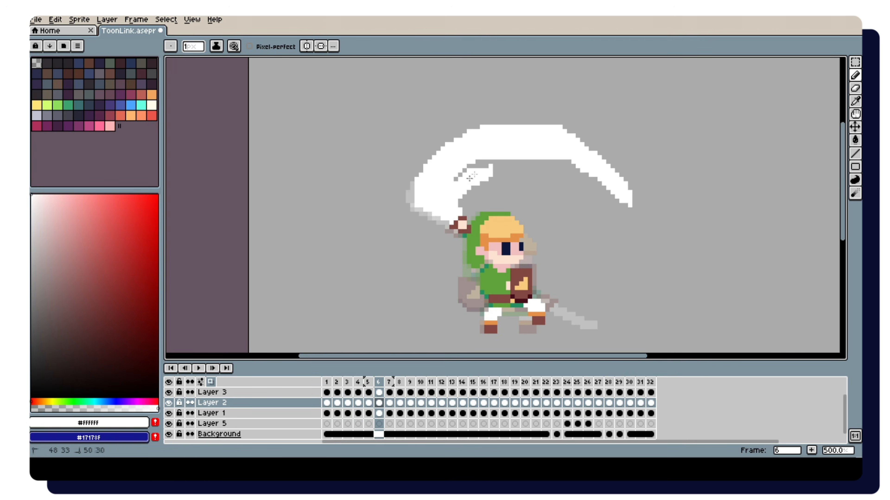
pyautogui.scroll(-3, 552, 152)
# Trim the inner streak and edges of the white sword slash in frame 6 with a 4 px eraser.
pyautogui.press(',')
pyautogui.moveTo(494, 171)
pyautogui.mouseDown()
pyautogui.moveTo(559, 174)
pyautogui.moveTo(531, 168)
pyautogui.moveTo(571, 199)
pyautogui.mouseUp()
pyautogui.press('.')
pyautogui.scroll(3, 582, 152)
pyautogui.press('e')
pyautogui.press('Up')
pyautogui.press('Up')
pyautogui.moveTo(516, 164); pyautogui.dragTo(518, 160)
pyautogui.scroll(-3, 515, 162)
pyautogui.scroll(3, 455, 154)
pyautogui.keyDown('ctrl'); pyautogui.click(547, 194); pyautogui.keyUp('ctrl')
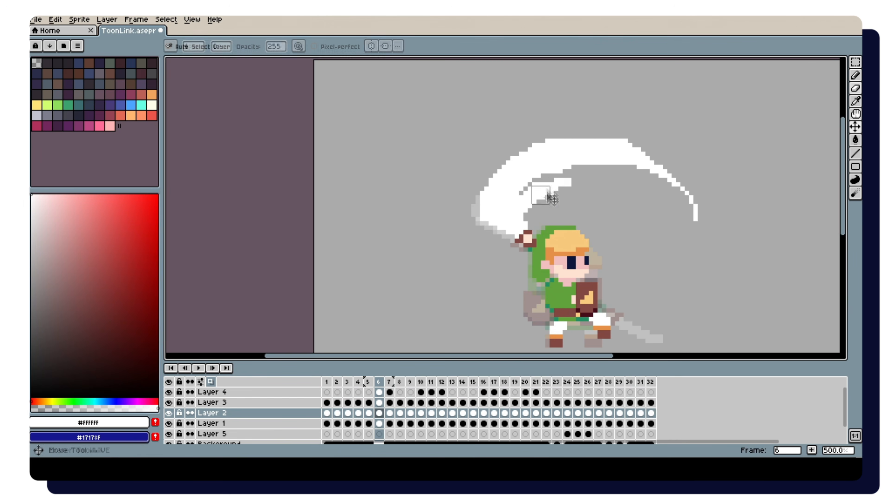
pyautogui.scroll(-3, 558, 196)
pyautogui.scroll(3, 540, 194)
pyautogui.press('b')
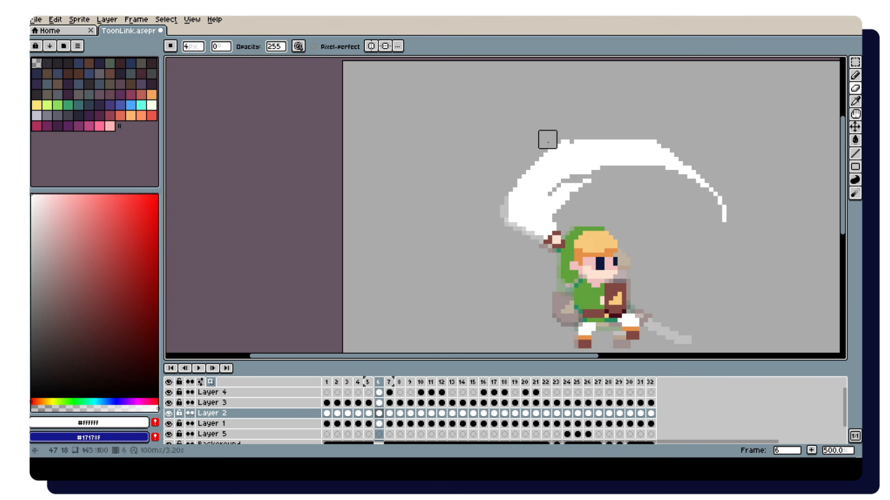
# Clean up the outer upper edge of the white slash on Layer 4 in frame 6.
pyautogui.scroll(-3, 583, 119)
pyautogui.scroll(4, 623, 127)
pyautogui.press('Up')
pyautogui.press('Up')
pyautogui.click(624, 127)
pyautogui.scroll(-2, 678, 161)
pyautogui.scroll(2, 678, 166)
pyautogui.press('b')
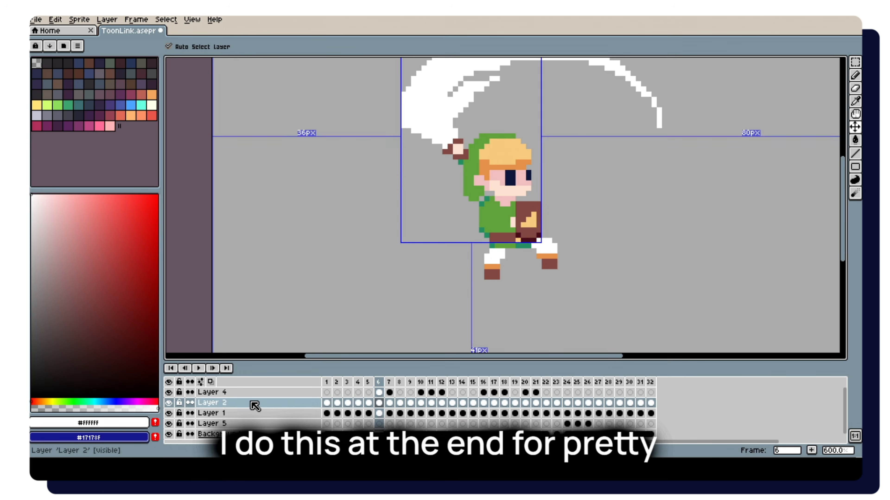
# Outline the character in black across all frames on the merged Layer 1 and play back the animation.
pyautogui.press('Return')
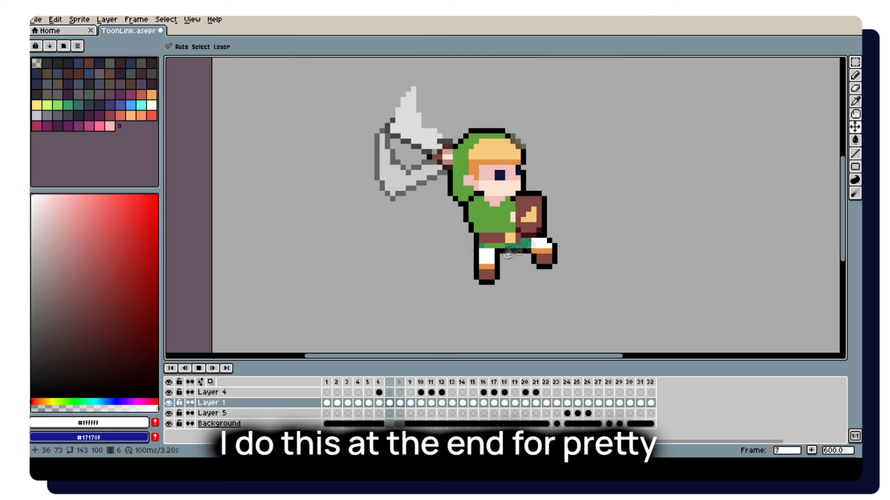
pyautogui.scroll(-3, 610, 218)
pyautogui.scroll(1, 611, 220)
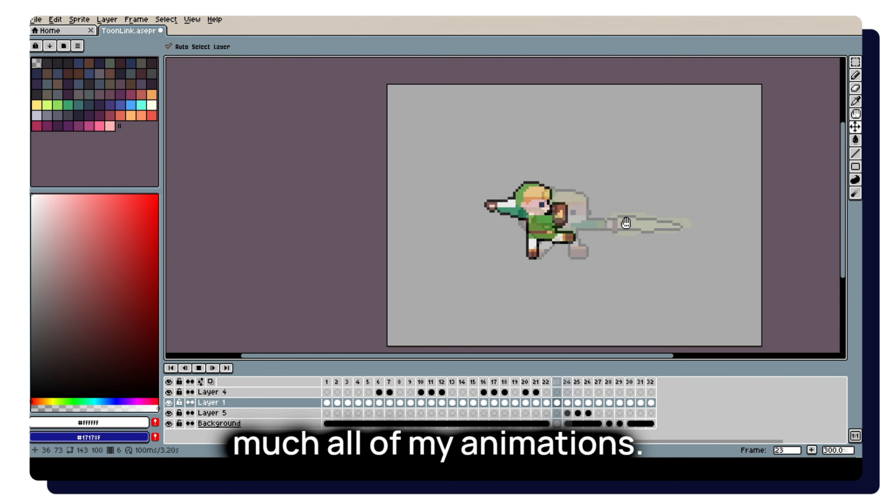
pyautogui.scroll(-1, 626, 222)
pyautogui.scroll(1, 630, 224)
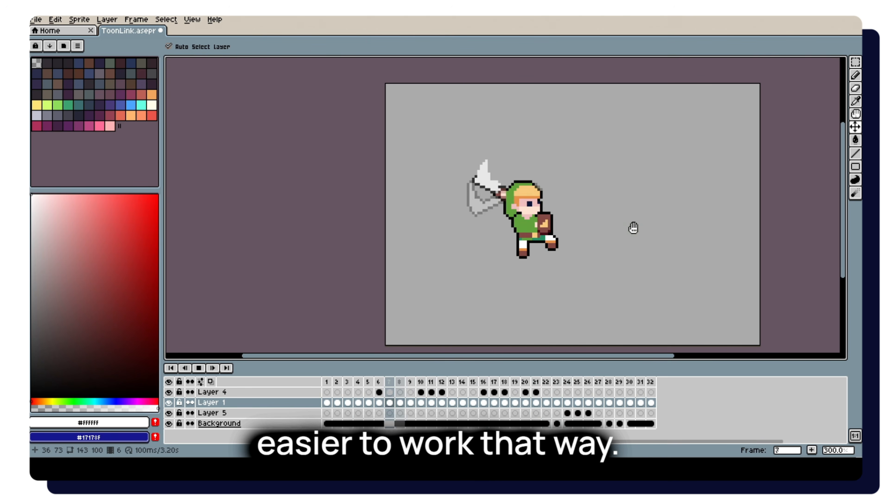
pyautogui.press('Return')
# Erase the black outline along the inner streak and outer upper edge of the slash in frame 6.
pyautogui.scroll(4, 509, 175)
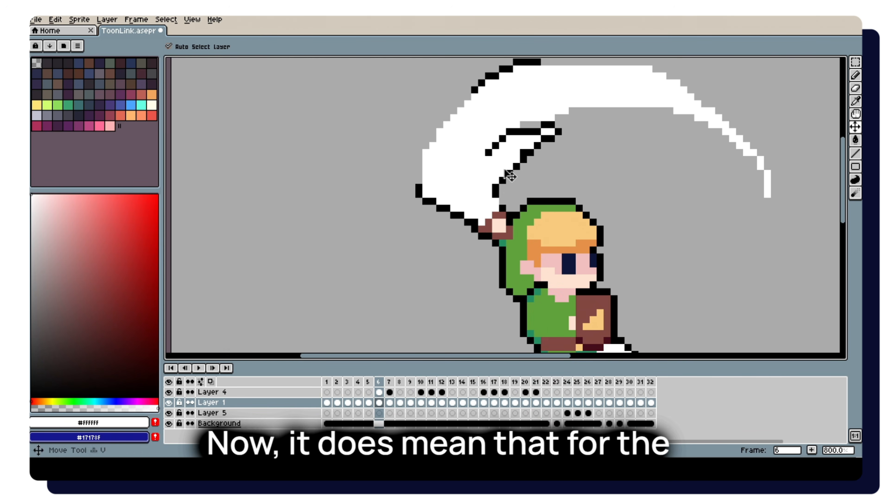
pyautogui.moveTo(523, 153); pyautogui.dragTo(537, 131)
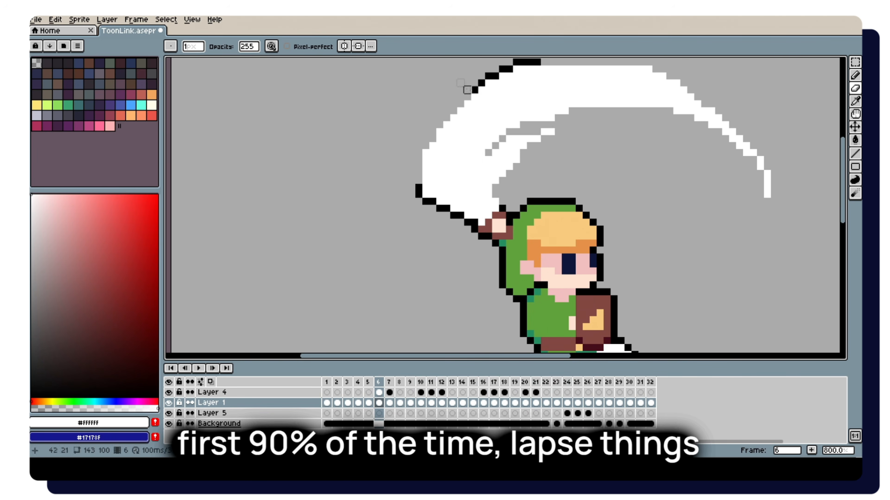
pyautogui.moveTo(468, 90); pyautogui.dragTo(506, 78)
# Undo the last changes made to the slash and its outline in frame 6.
pyautogui.keyDown('ctrl'); pyautogui.click(483, 133); pyautogui.keyUp('ctrl')
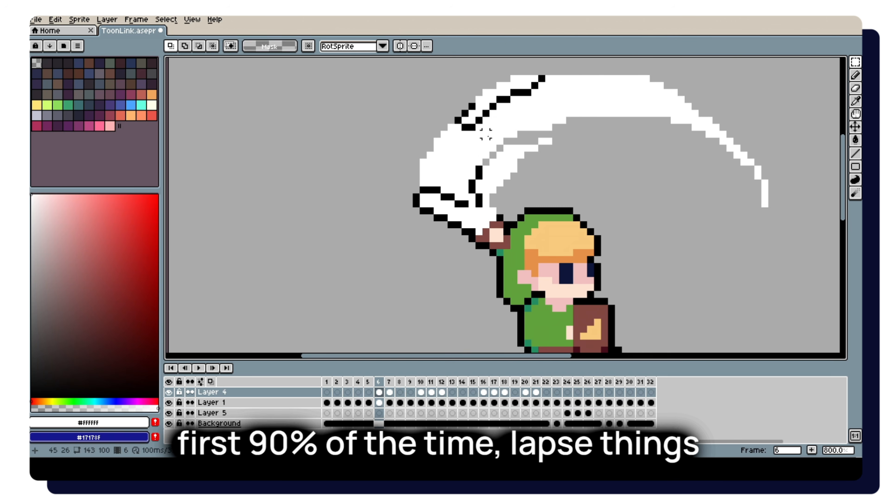
pyautogui.hotkey('ctrl', 'z')
pyautogui.hotkey('ctrl', 'z')
pyautogui.hotkey('ctrl', 'z')
pyautogui.hotkey('ctrl', 'z')
# Erase the remaining black outline at the slash's lower back edge in frame 6 and compare with the preceding frames.
pyautogui.press('e')
pyautogui.moveTo(416, 197); pyautogui.dragTo(429, 211)
pyautogui.scroll(-2, 443, 200)
pyautogui.scroll(-2, 448, 198)
pyautogui.press('Left')
pyautogui.press('Left')
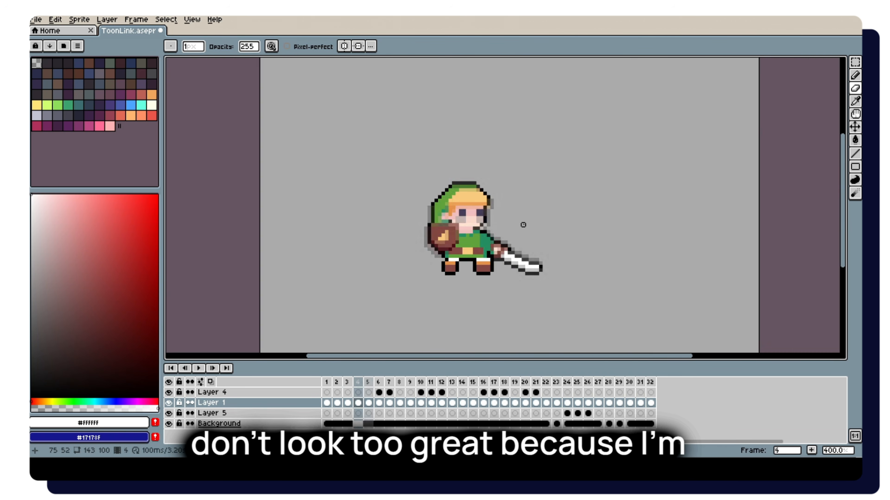
# Widen the shield on Layer 1 in frame 6 using brown #834843.
pyautogui.press('Right')
pyautogui.press('Right')
pyautogui.scroll(5, 522, 225)
pyautogui.keyDown('alt'); pyautogui.click(455, 203); pyautogui.keyUp('alt')
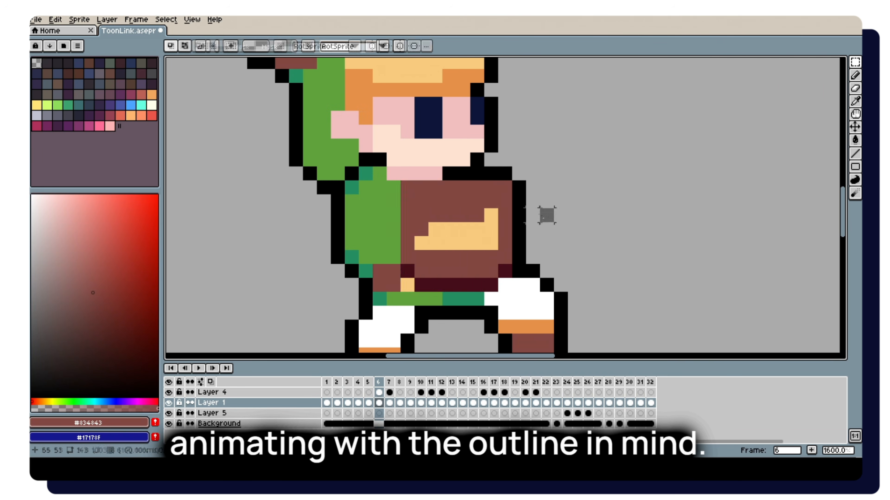
# Erase stray outline pixels near the upper end of the slash trail in frame 10.
pyautogui.scroll(-6, 547, 216)
pyautogui.press('Right')
pyautogui.press('Right')
pyautogui.scroll(4, 569, 137)
pyautogui.press('e')
pyautogui.moveTo(566, 123); pyautogui.dragTo(572, 125)
pyautogui.scroll(-3, 573, 125)
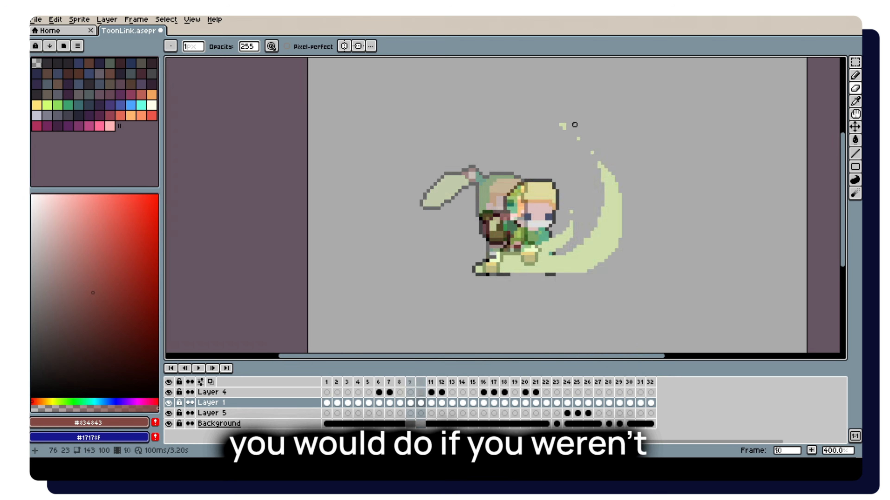
# Erase the black outline around the curved blade tip in frame 8 and touch up the blade with white.
pyautogui.press('Left')
pyautogui.press('Left')
pyautogui.scroll(5, 425, 186)
pyautogui.moveTo(464, 234); pyautogui.dragTo(411, 151)
pyautogui.press('b')
pyautogui.keyDown('alt'); pyautogui.click(422, 214); pyautogui.keyUp('alt')
pyautogui.click(433, 213)
pyautogui.press('e')
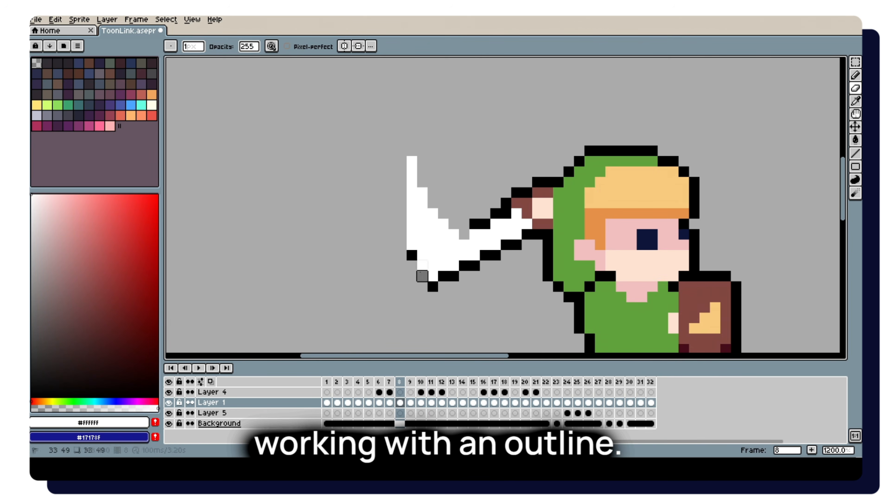
# Erase the black outline beneath the pale green slash remnant in frame 11.
pyautogui.scroll(-5, 423, 276)
pyautogui.press('Right')
pyautogui.press('Right')
pyautogui.press('Right')
pyautogui.scroll(5, 527, 215)
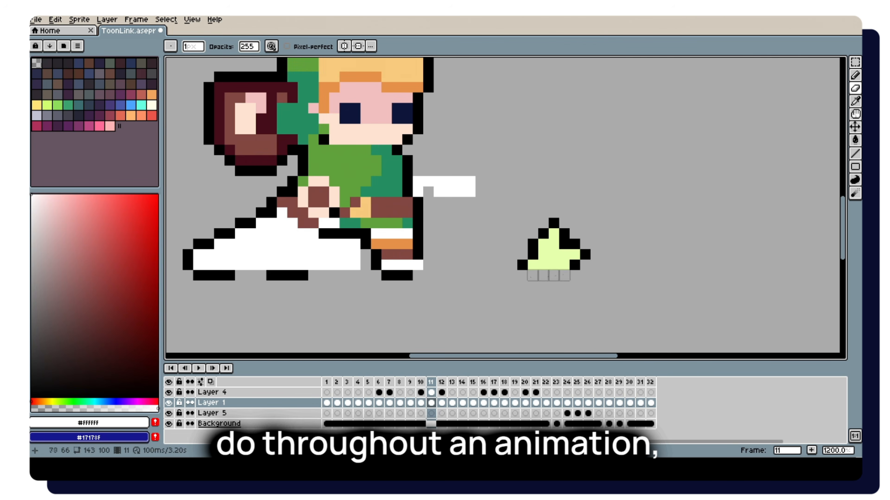
# Undo the last eraser stroke in frame 12.
pyautogui.press('Right')
pyautogui.press('v')
pyautogui.scroll(-2, 686, 259)
pyautogui.hotkey('ctrl', 'z')
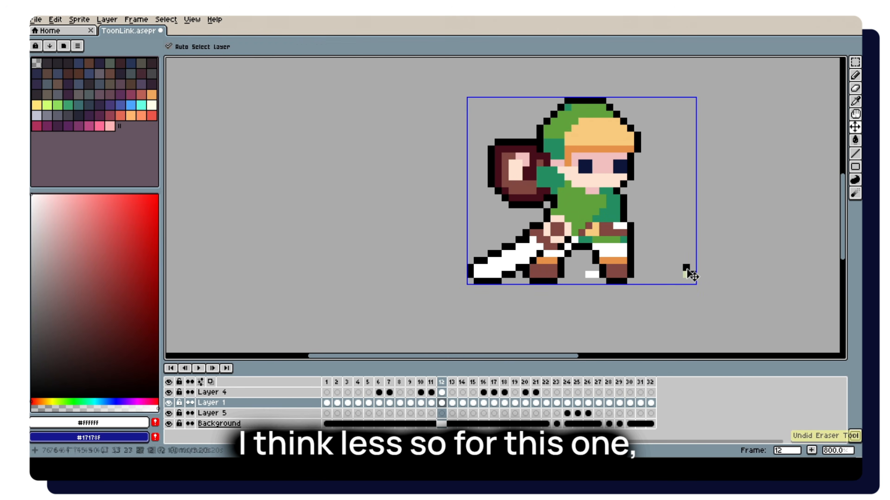
# Erase the black outline along the rear edge of the overhead slash trail in frame 16 and touch it up with pale green.
pyautogui.press('Right')
pyautogui.press('Right')
pyautogui.press('Right')
pyautogui.press('Right')
pyautogui.press('e')
pyautogui.scroll(-4, 630, 273)
pyautogui.scroll(4, 661, 154)
pyautogui.moveTo(501, 209); pyautogui.dragTo(479, 137)
pyautogui.press('b')
pyautogui.keyDown('alt'); pyautogui.click(498, 189); pyautogui.keyUp('alt')
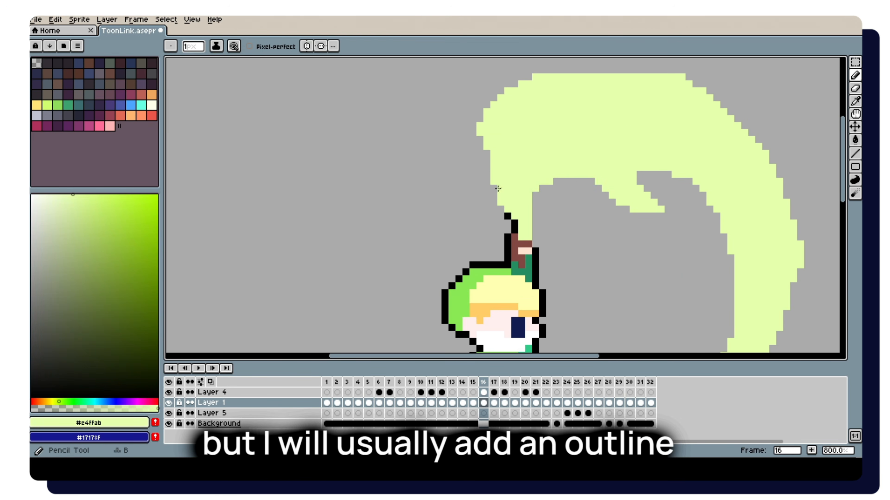
# Step through frames 17 to 25 to check the black outline around Link, the sword and the slash trails.
pyautogui.scroll(-4, 498, 189)
pyautogui.press('Right')
pyautogui.press('Right')
pyautogui.press('Right')
pyautogui.scroll(3, 408, 216)
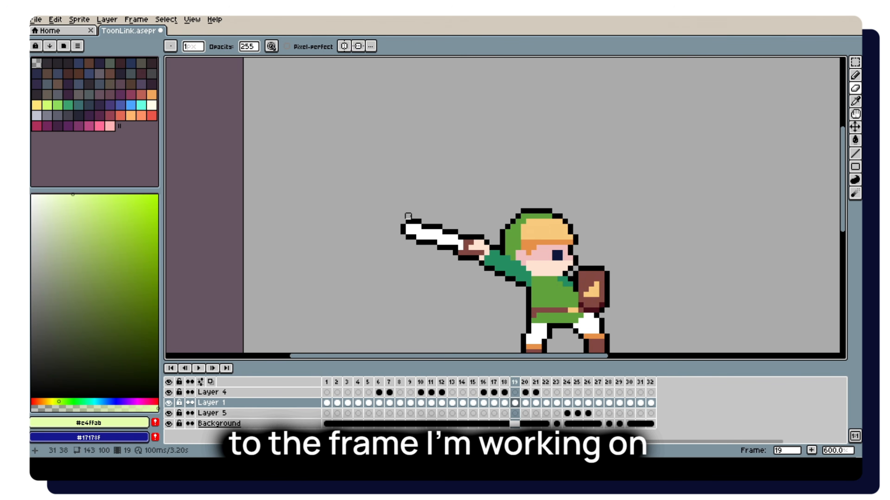
pyautogui.press('Right')
pyautogui.scroll(2, 467, 244)
pyautogui.scroll(-3, 467, 244)
pyautogui.press('Right')
pyautogui.press('Right')
# Touch up Link with the dark green tunic colour in the sword-thrust frames near the end of the animation.
pyautogui.press('Right')
pyautogui.press('Right')
pyautogui.press('Right')
pyautogui.scroll(-1, 535, 191)
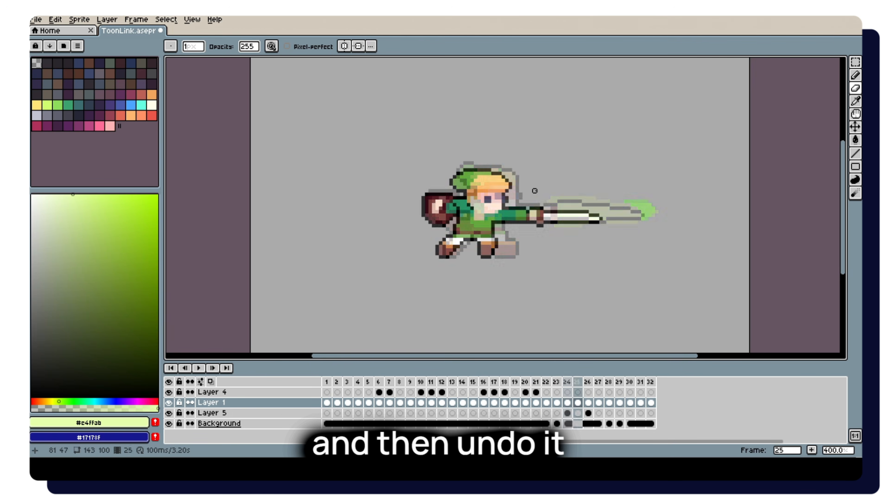
pyautogui.press('Left')
pyautogui.scroll(-2, 587, 203)
pyautogui.press('Right')
pyautogui.press('Right')
pyautogui.press('Right')
pyautogui.press('Right')
pyautogui.press('Right')
pyautogui.press('Right')
pyautogui.scroll(4, 567, 190)
pyautogui.press('b')
pyautogui.keyDown('alt'); pyautogui.click(447, 269); pyautogui.keyUp('alt')
pyautogui.scroll(-2, 451, 234)
# Review the closing frames and examine the slash remnant in frame 10.
pyautogui.press('Right')
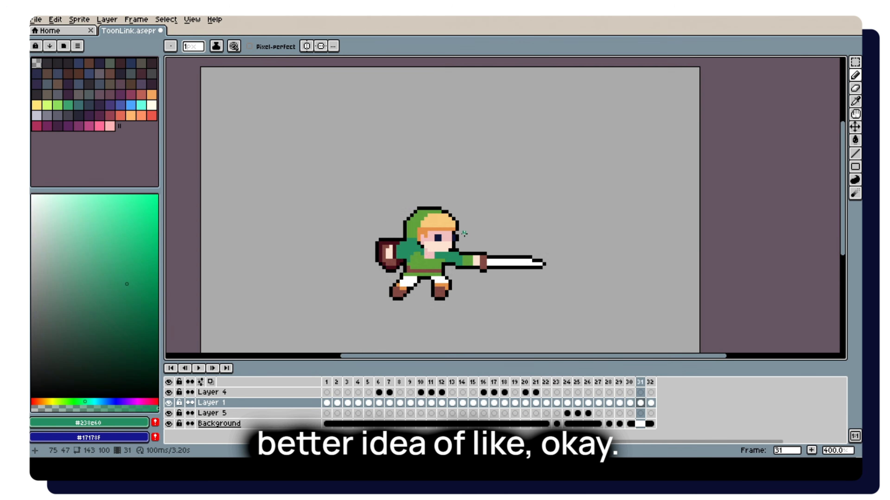
pyautogui.scroll(2, 464, 234)
pyautogui.press('Right')
pyautogui.press('Right')
pyautogui.scroll(-5, 470, 233)
pyautogui.scroll(2, 481, 233)
pyautogui.press('Right')
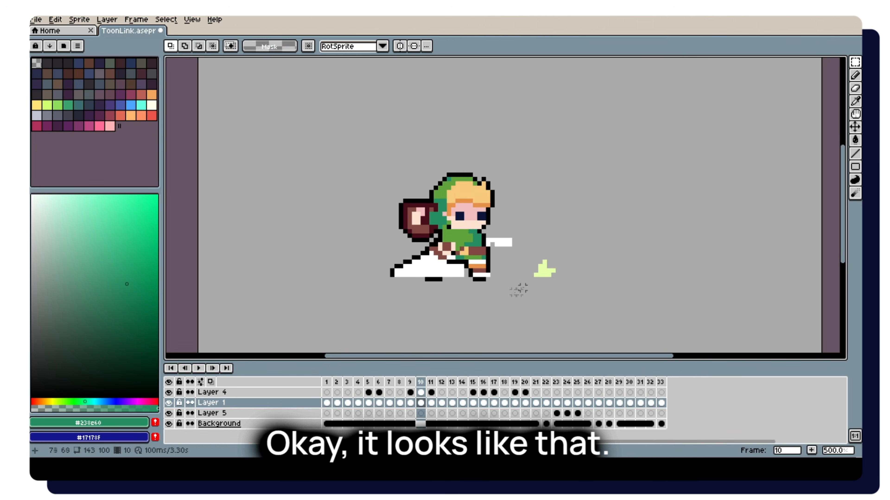
pyautogui.scroll(-2, 509, 240)
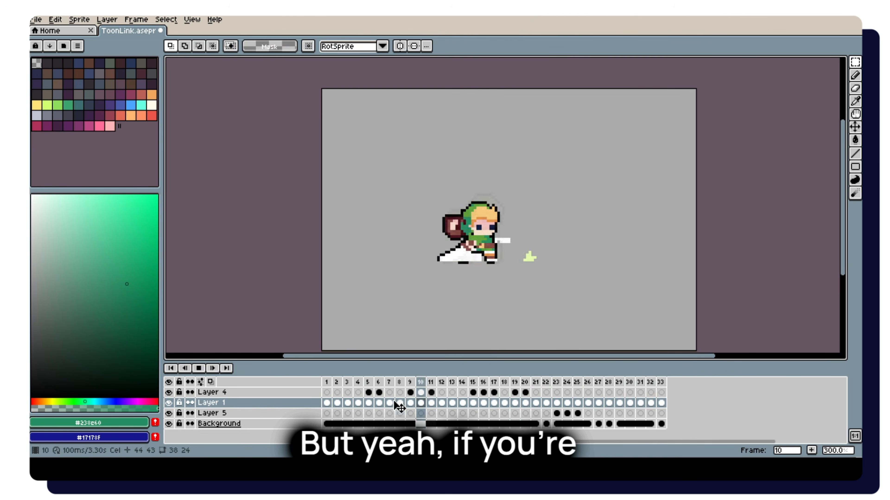
# In frame 15 on Layer 1, nudge Link's upper body slightly upward and shift a strip of his torso slightly downward.
pyautogui.click(473, 403)
pyautogui.scroll(1, 503, 252)
pyautogui.scroll(3, 473, 187)
pyautogui.moveTo(506, 124); pyautogui.dragTo(361, 254)
pyautogui.moveTo(429, 197); pyautogui.dragTo(431, 183)
pyautogui.click(440, 265)
pyautogui.moveTo(503, 223); pyautogui.dragTo(389, 240)
pyautogui.moveTo(445, 241); pyautogui.dragTo(444, 255)
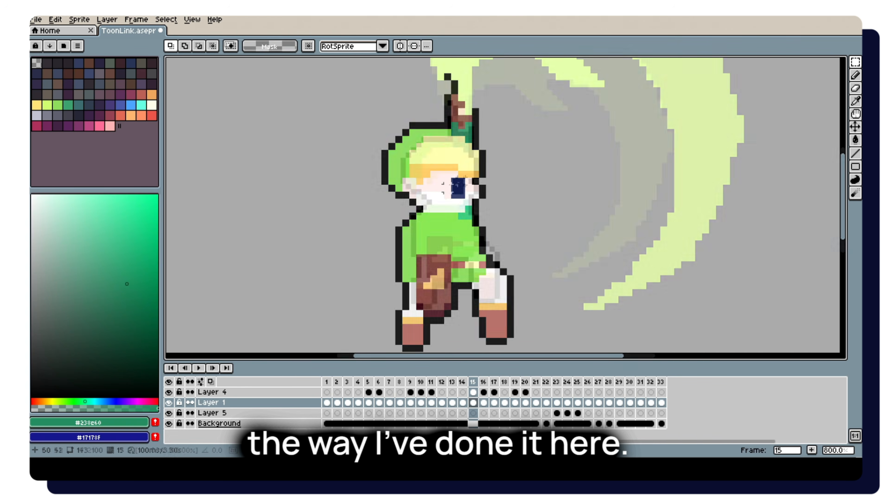
# Check the frames between 15 and 21, marking out areas around Link and clearing the selection.
pyautogui.scroll(-6, 508, 171)
pyautogui.press('Right')
pyautogui.press('Right')
pyautogui.scroll(5, 459, 191)
pyautogui.press('Left')
pyautogui.moveTo(570, 120)
pyautogui.mouseDown()
pyautogui.moveTo(358, 223)
pyautogui.moveTo(260, 293)
pyautogui.mouseUp()
pyautogui.moveTo(391, 113)
pyautogui.mouseDown()
pyautogui.moveTo(232, 223)
pyautogui.moveTo(195, 295)
pyautogui.mouseUp()
pyautogui.scroll(-2, 258, 214)
# Duplicate frame 22 and try selecting Link's body in the copy.
pyautogui.press('Right')
pyautogui.press('Right')
pyautogui.press('Right')
pyautogui.press('Right')
pyautogui.press('Right')
pyautogui.scroll(4, 528, 224)
pyautogui.moveTo(570, 194); pyautogui.dragTo(517, 279)
pyautogui.click(648, 235)
pyautogui.scroll(-6, 569, 197)
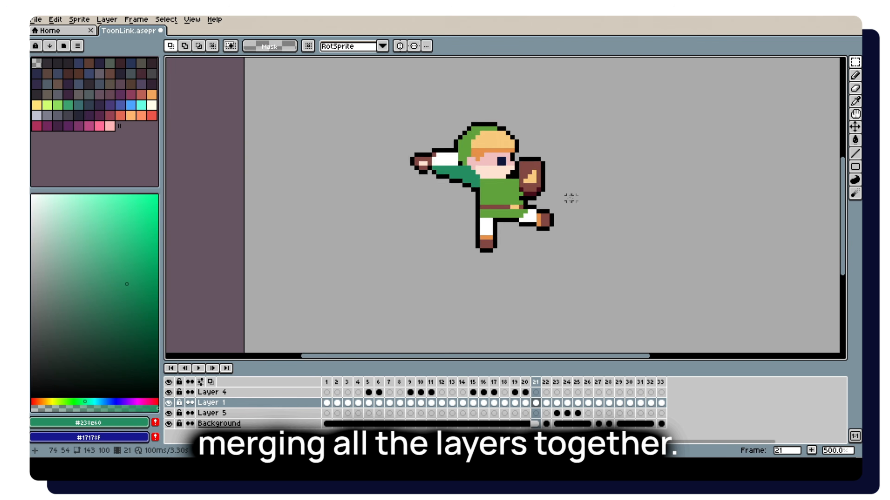
pyautogui.press('Right')
pyautogui.press('Right')
pyautogui.press('Left')
pyautogui.hotkey('alt', 'n')
pyautogui.moveTo(567, 186); pyautogui.dragTo(399, 289)
pyautogui.click(507, 308)
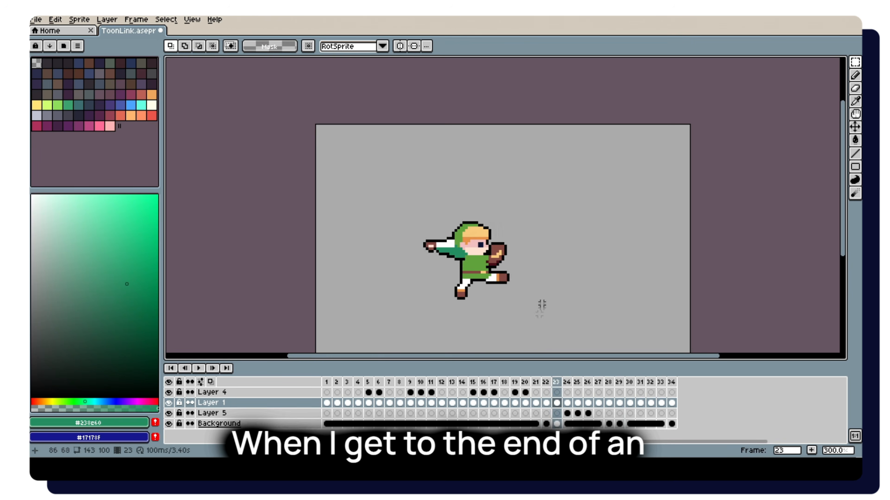
# Shade the inside of the overhead slash trail with mid green on Layer 4 in frame 15.
pyautogui.scroll(-2, 539, 304)
pyautogui.click(440, 392)
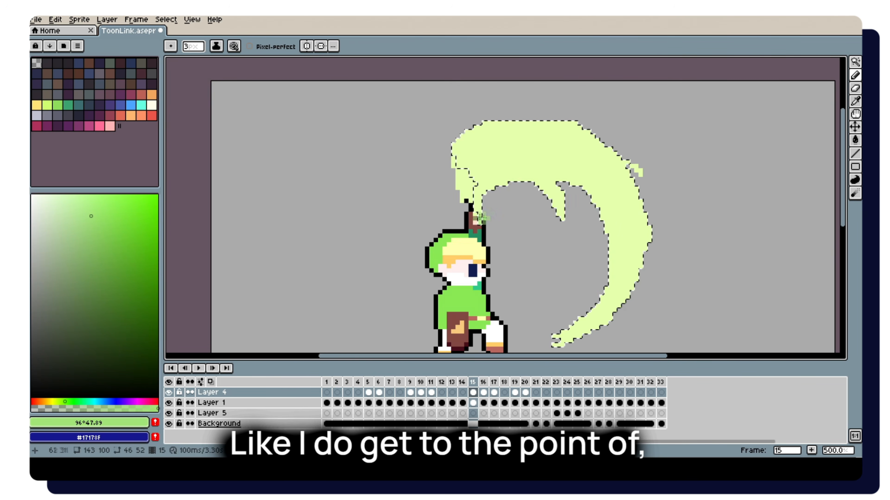
pyautogui.moveTo(482, 217)
pyautogui.mouseDown()
pyautogui.moveTo(565, 195)
pyautogui.moveTo(583, 200)
pyautogui.mouseUp()
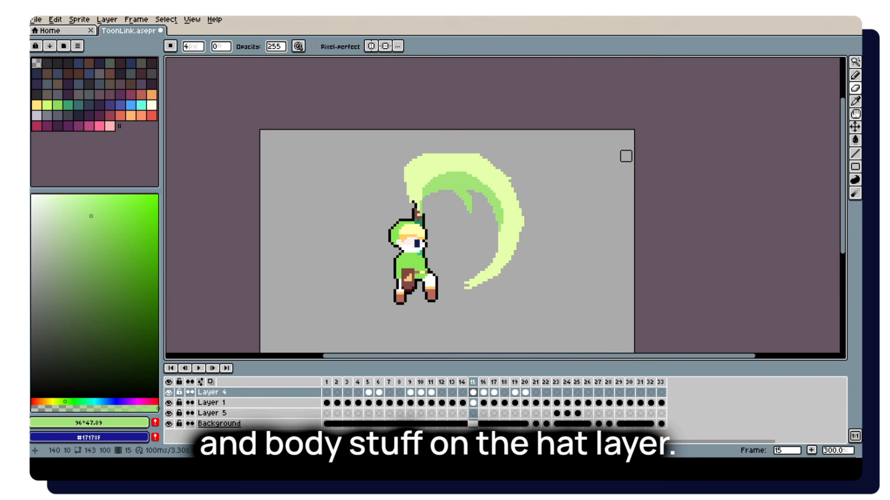
# Undo the last edit to the overhead slash trail in frame 15.
pyautogui.scroll(-5, 536, 137)
pyautogui.press('Left')
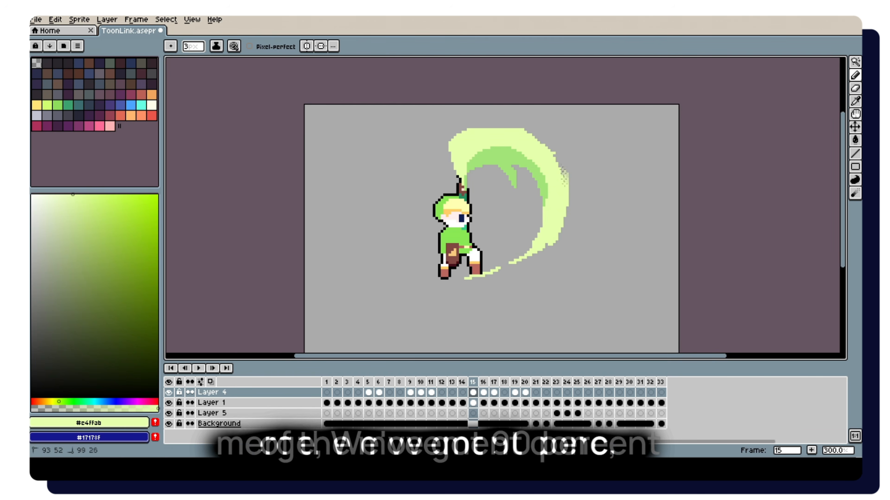
pyautogui.hotkey('ctrl', 'z')
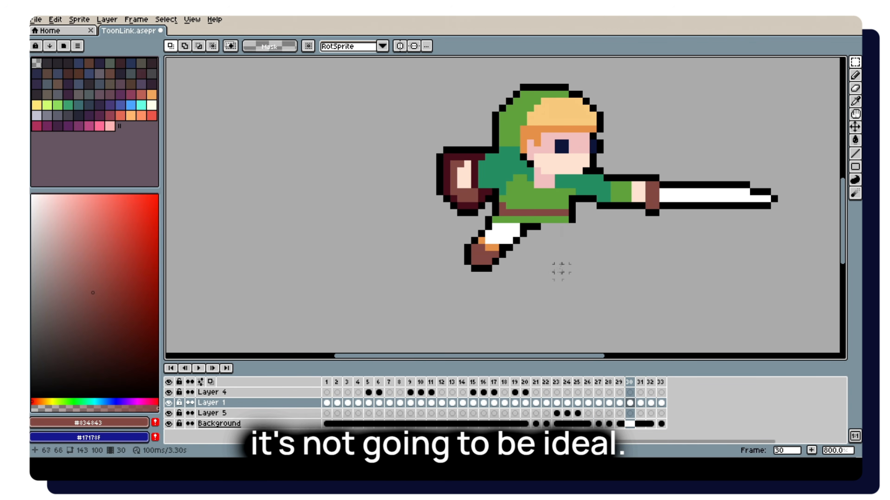
pyautogui.scroll(-4, 561, 272)
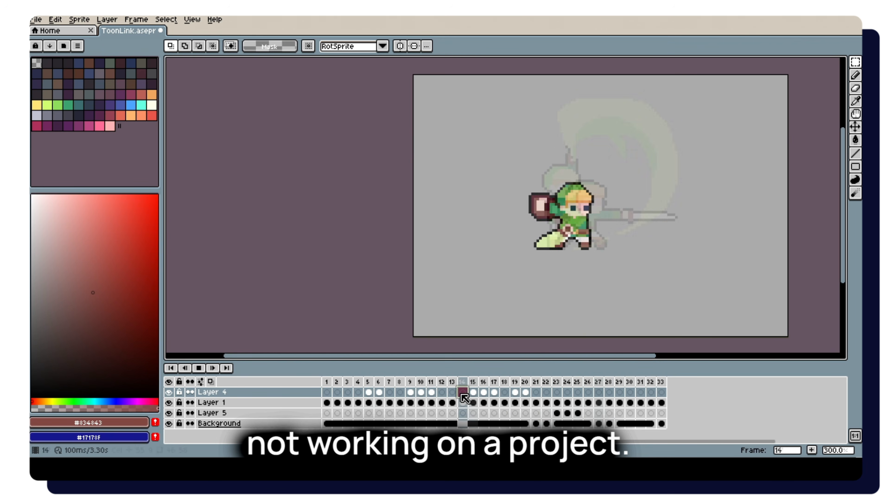